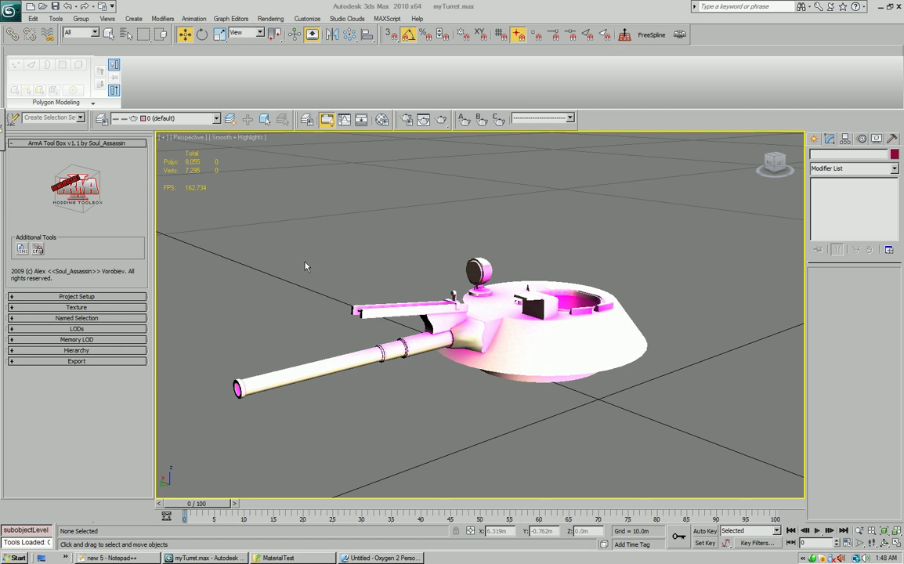
Open the Memory LOD tools of the ArmA Tool Box and bring its memory points list fully into view.
left_click(123, 341)
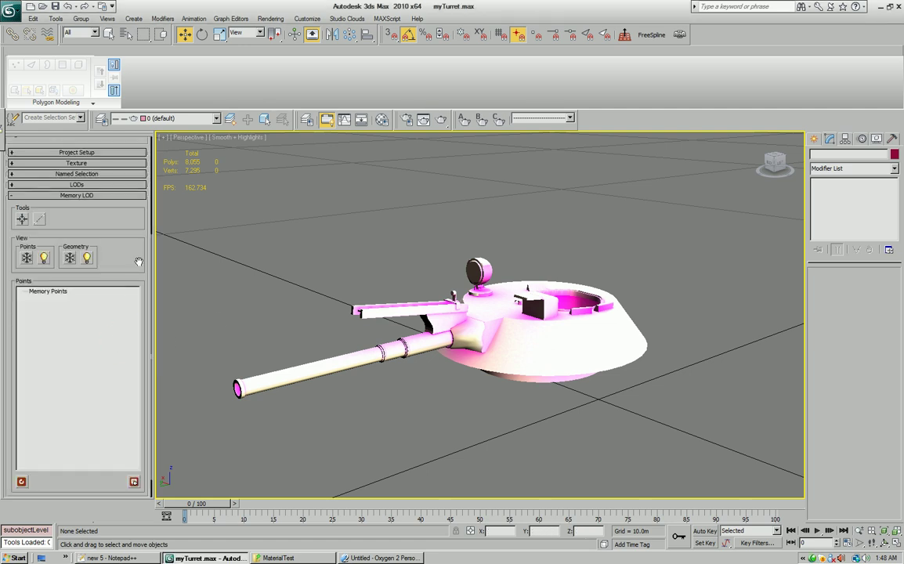
scroll(134, 227, "down", 3)
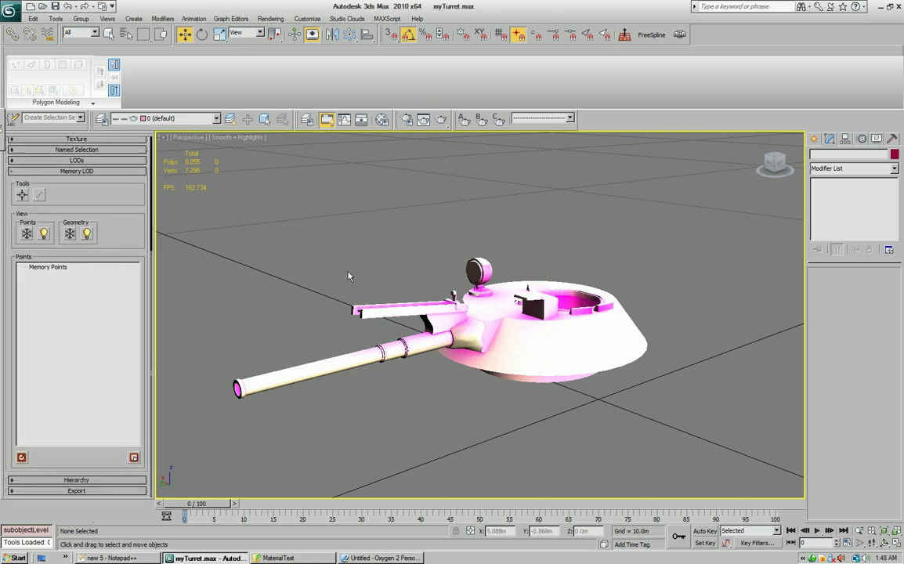
Examine the turret model in perspective and in the left view, including the gun and the turret ring.
middle_click_drag(520, 332, 508, 363, "alt")
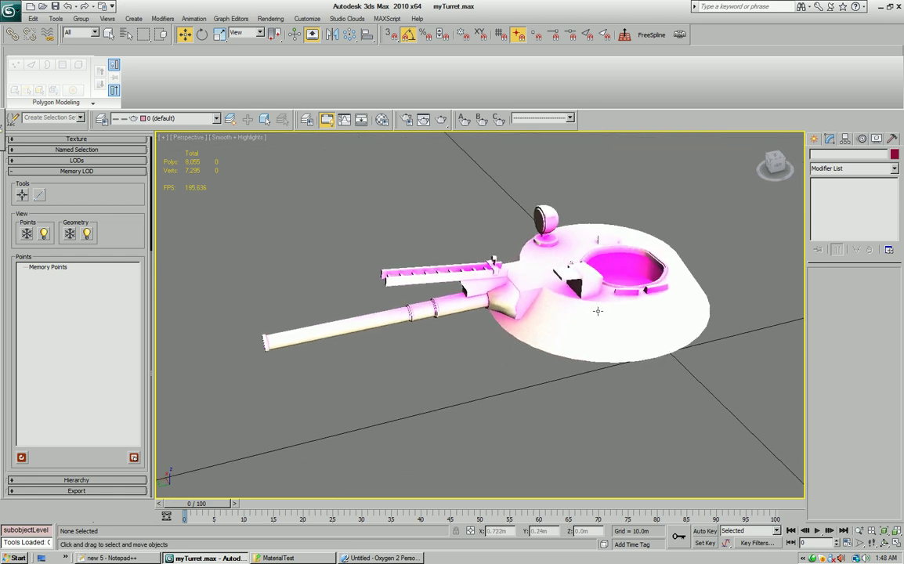
scroll(492, 372, "up", 4)
middle_click_drag(598, 311, 502, 306)
scroll(420, 371, "down", 5)
key("l")
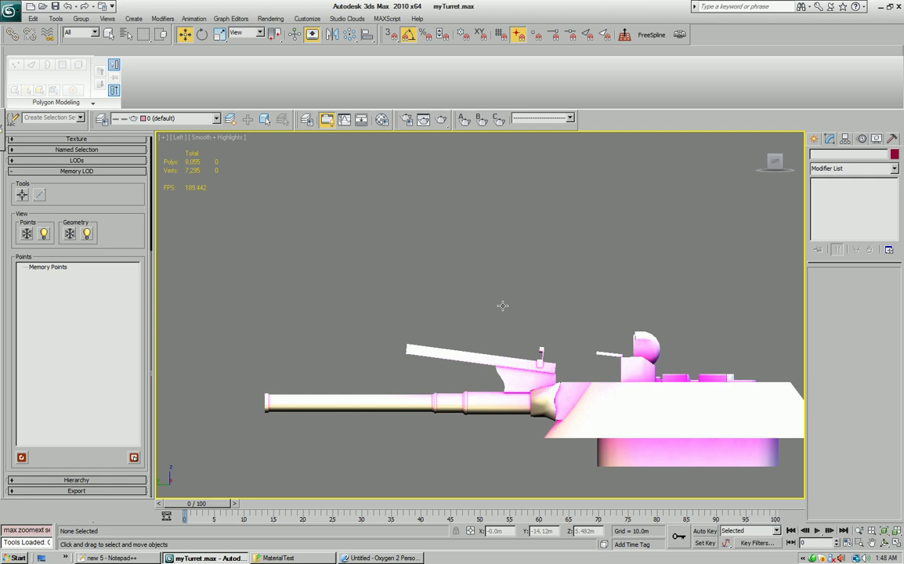
key("z")
middle_click_drag(423, 350, 554, 360)
scroll(553, 360, "up", 3)
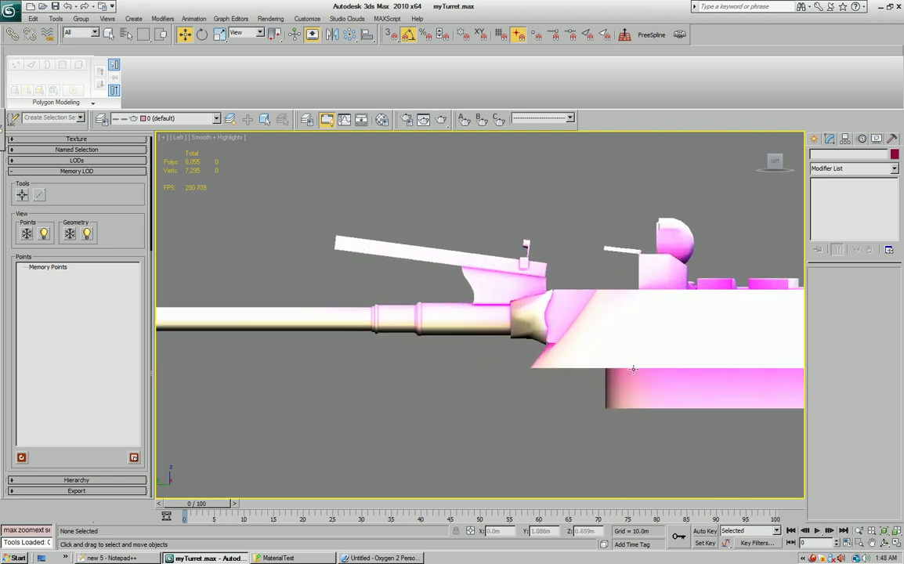
middle_click_drag(626, 364, 501, 364)
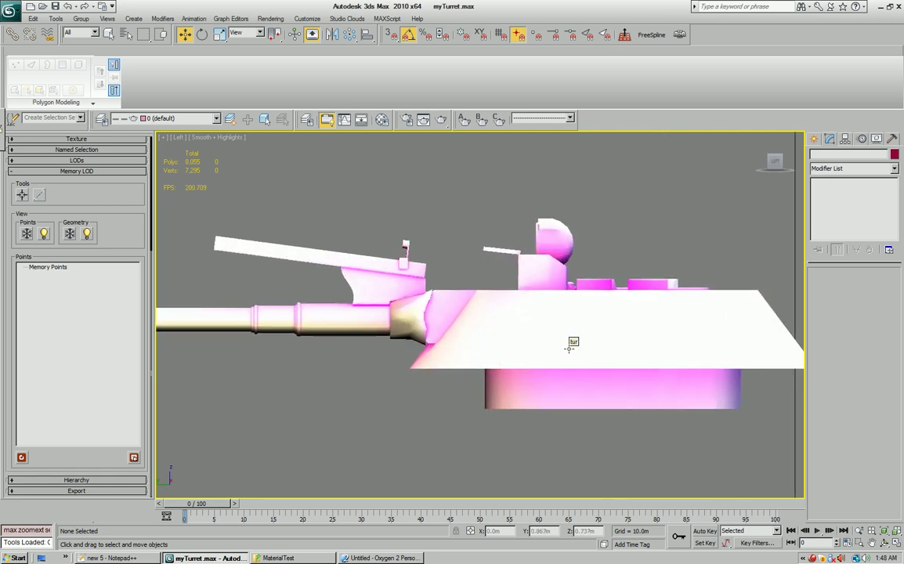
In the top view, draw a circle spline with a radius of about 0.785 m around the turret body.
key("t")
scroll(569, 347, "up", 4)
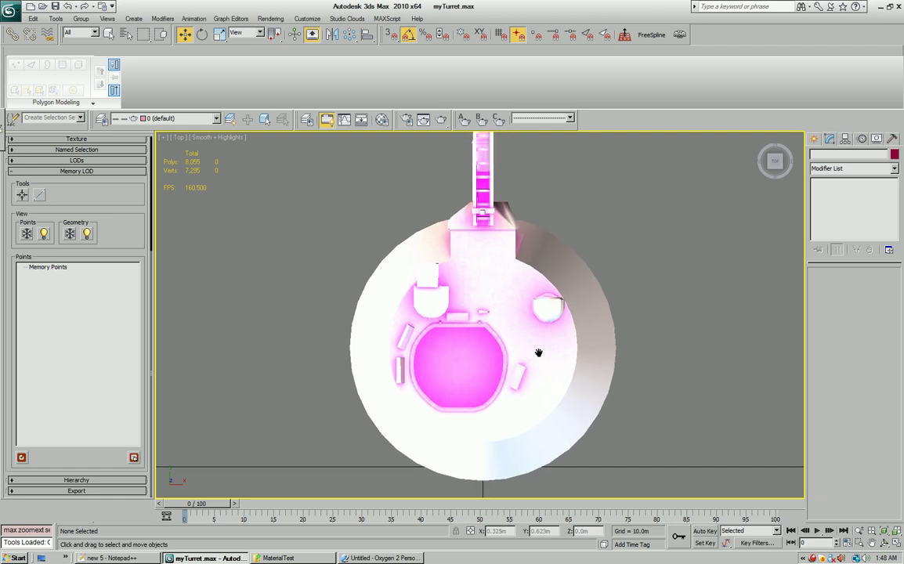
middle_click_drag(538, 353, 537, 362)
middle_click_drag(597, 318, 602, 372)
scroll(602, 372, "down", 3)
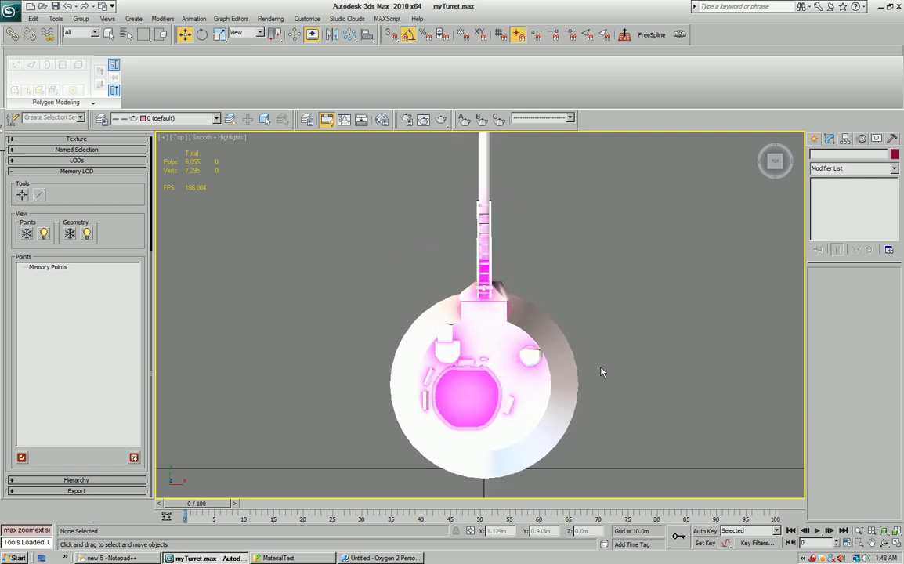
left_click(814, 138)
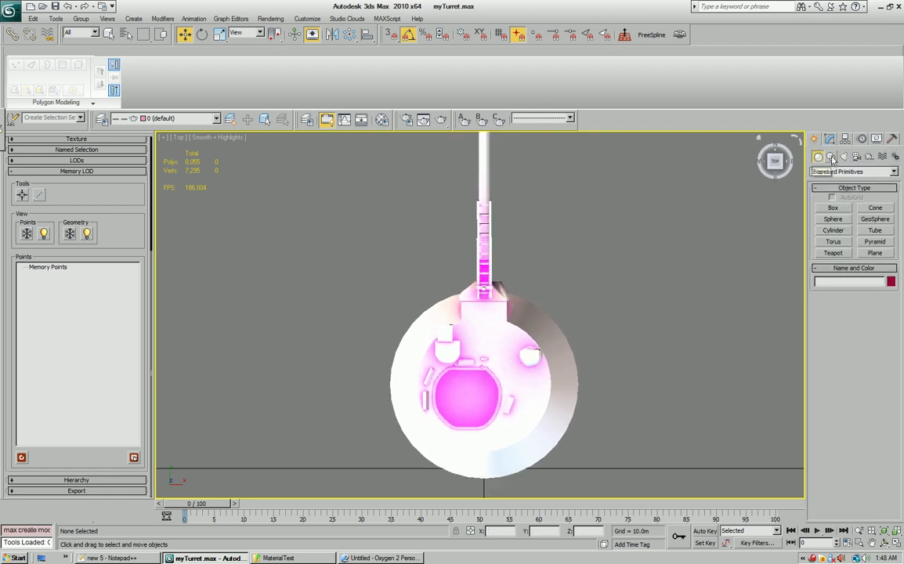
left_click(831, 156)
left_click_drag(484, 386, 521, 413)
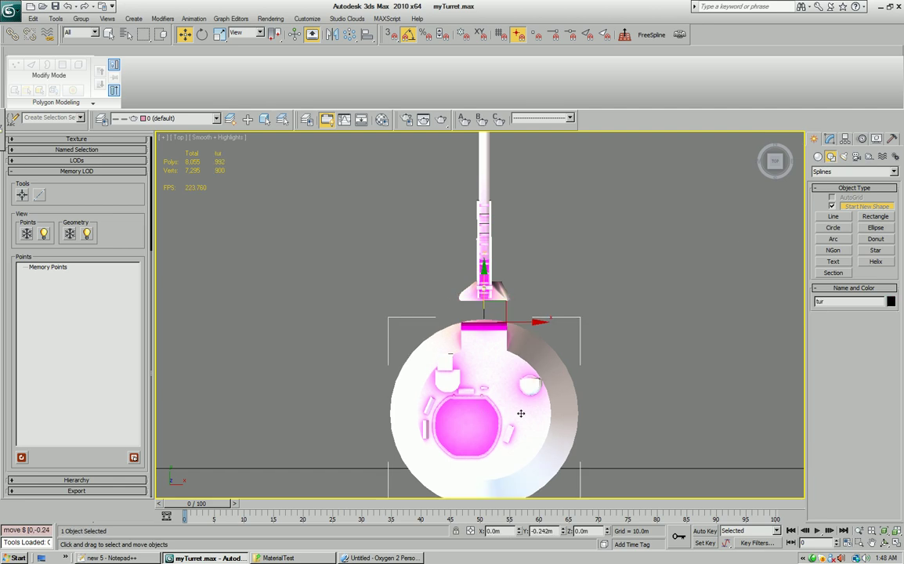
key("ctrl+z")
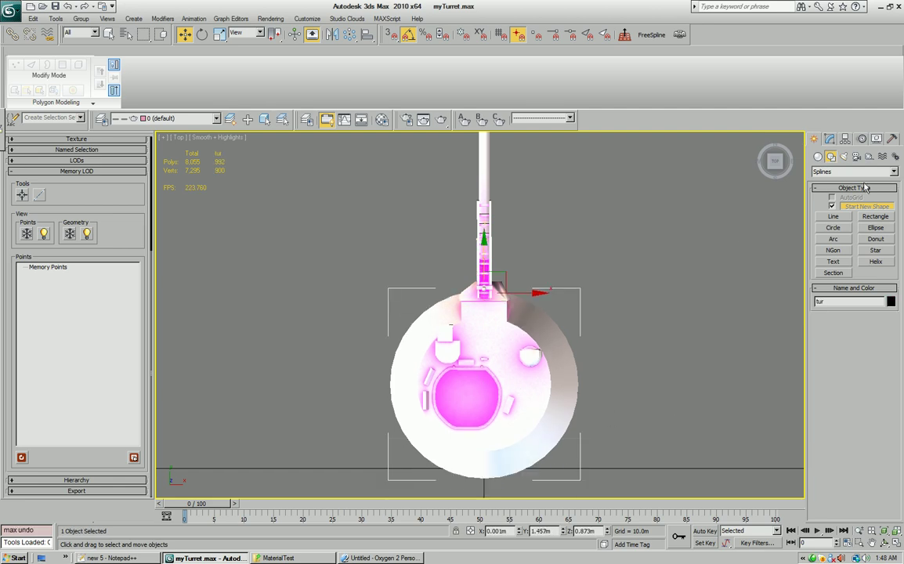
left_click(832, 227)
left_click_drag(491, 379, 566, 438)
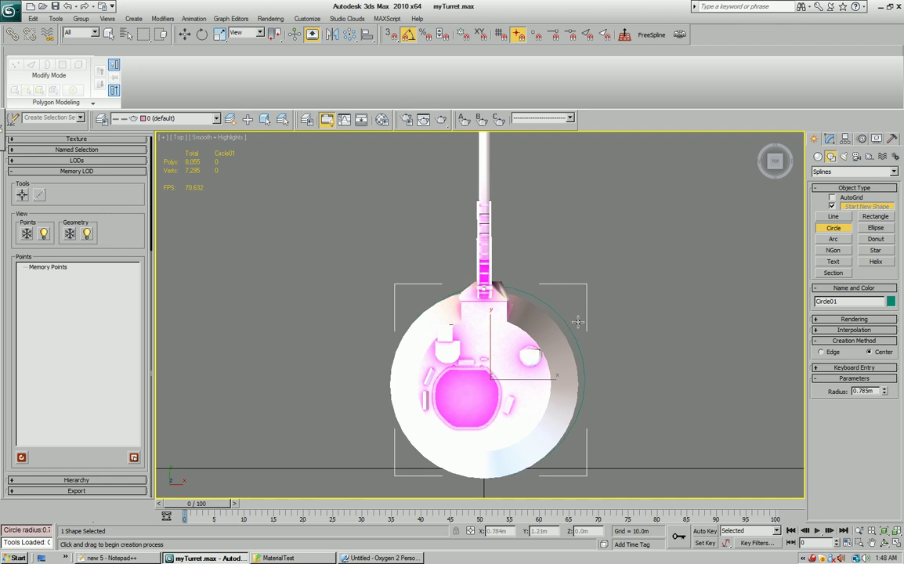
Move the circle so it is centred on the turret body and change the viewport to wireframe.
key("w")
left_click_drag(514, 360, 504, 365)
key("F3")
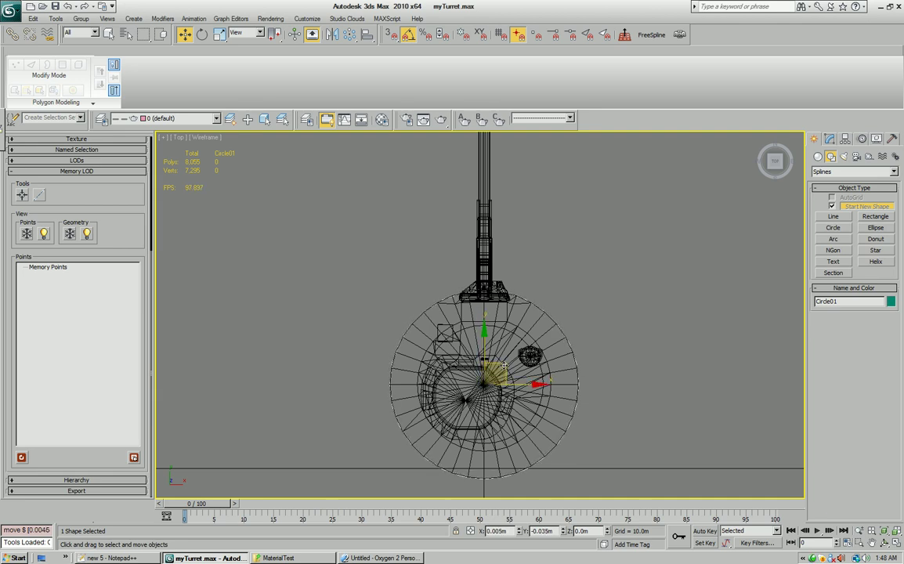
Raise the circle along Z to about 1.76 m so it floats above the turret.
middle_click_drag(504, 364, 604, 361, "alt")
left_click_drag(485, 339, 487, 161)
key("ctrl+z")
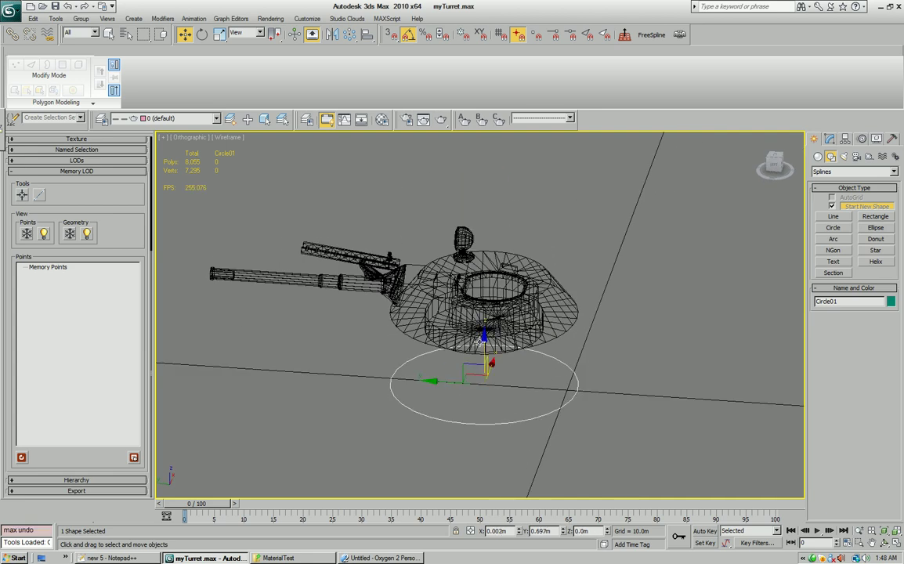
left_click_drag(483, 342, 471, 153)
scroll(495, 180, "up", 1)
scroll(498, 256, "down", 1)
middle_click_drag(513, 294, 528, 403)
middle_click_drag(529, 404, 431, 434, "alt")
middle_click_drag(463, 400, 572, 367, "alt")
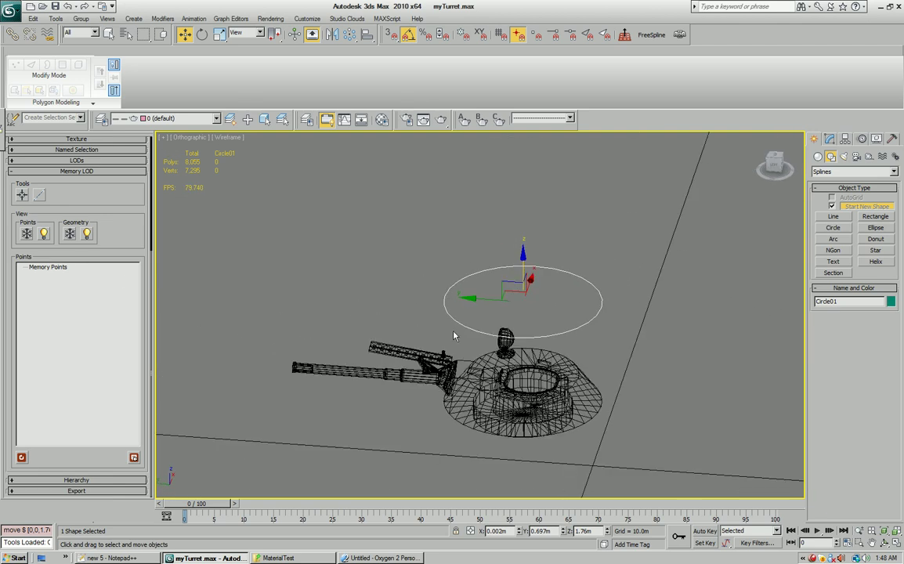
middle_click_drag(520, 298, 532, 276)
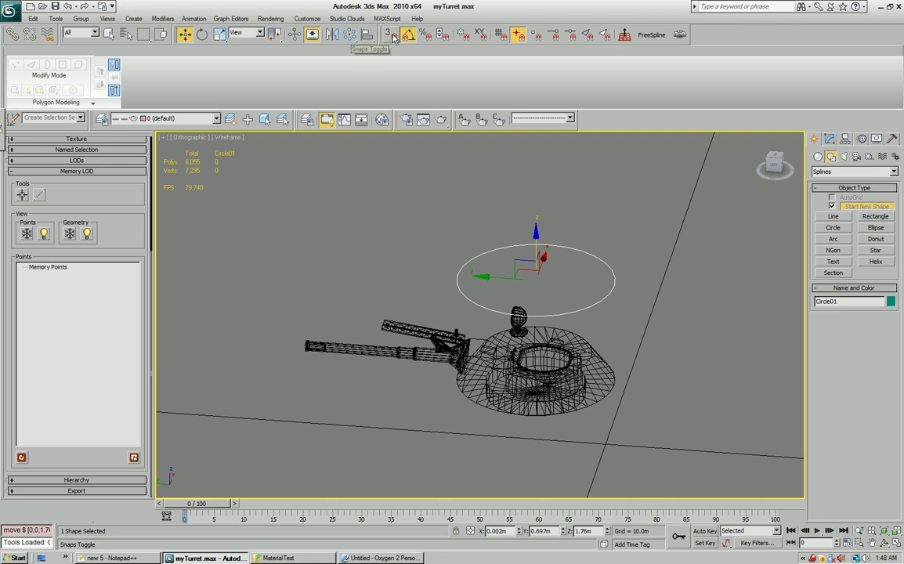
Check that the snap settings use Pivot and turn on 3D snapping.
right_click(392, 34)
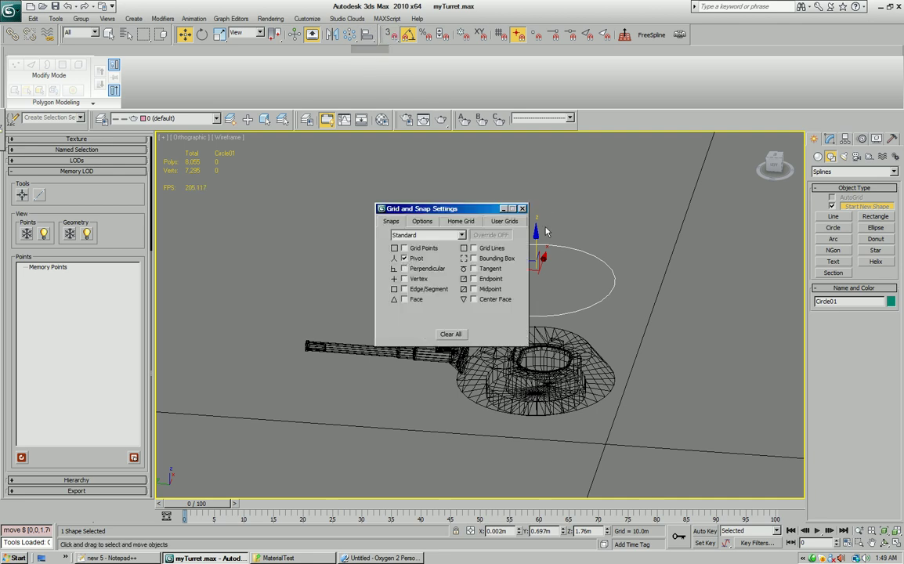
left_click(522, 208)
left_click(387, 36)
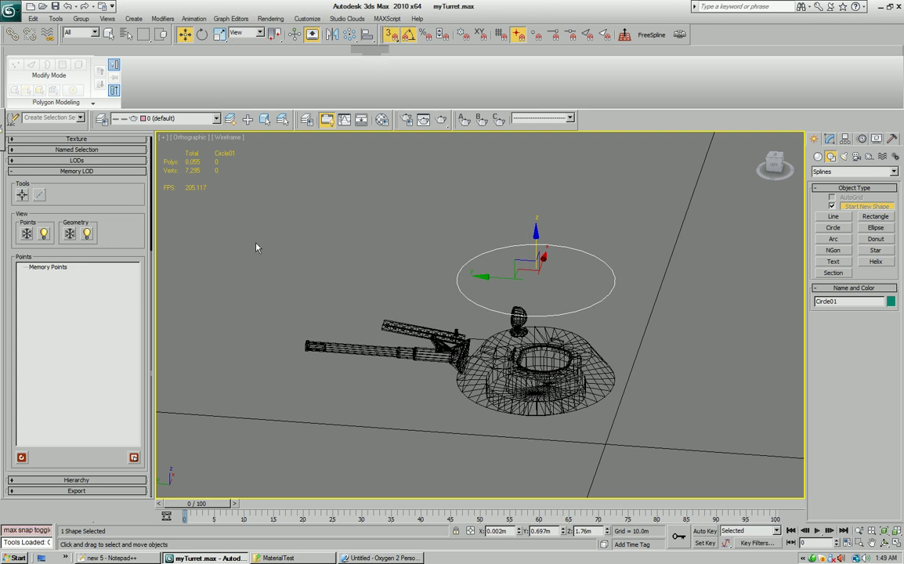
Create one memory point snapped to the circle's pivot, and end point creation.
left_click(22, 196)
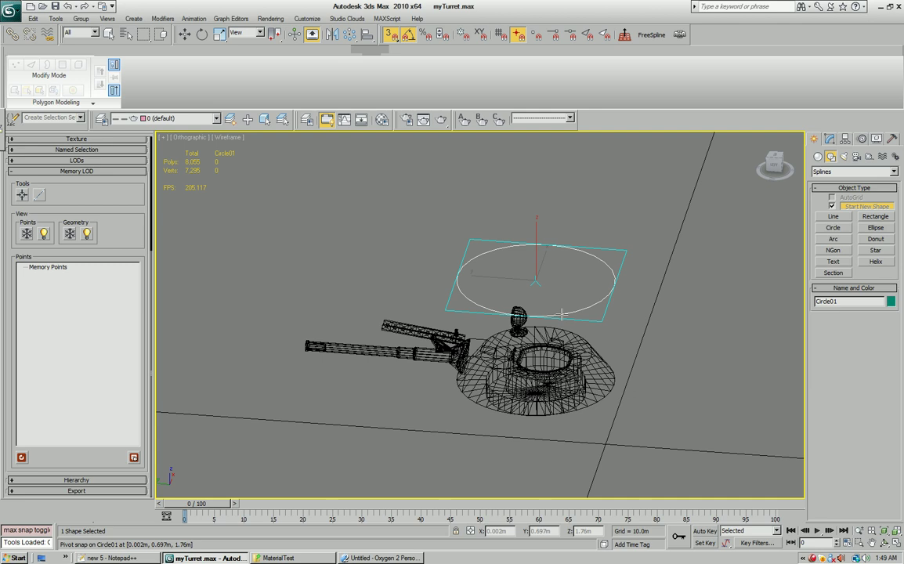
left_click(575, 287)
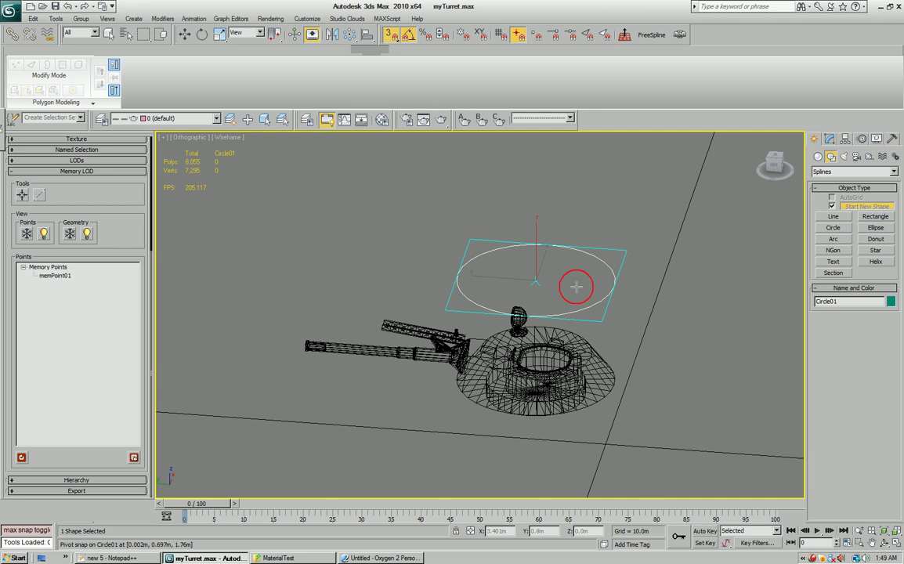
right_click(575, 221)
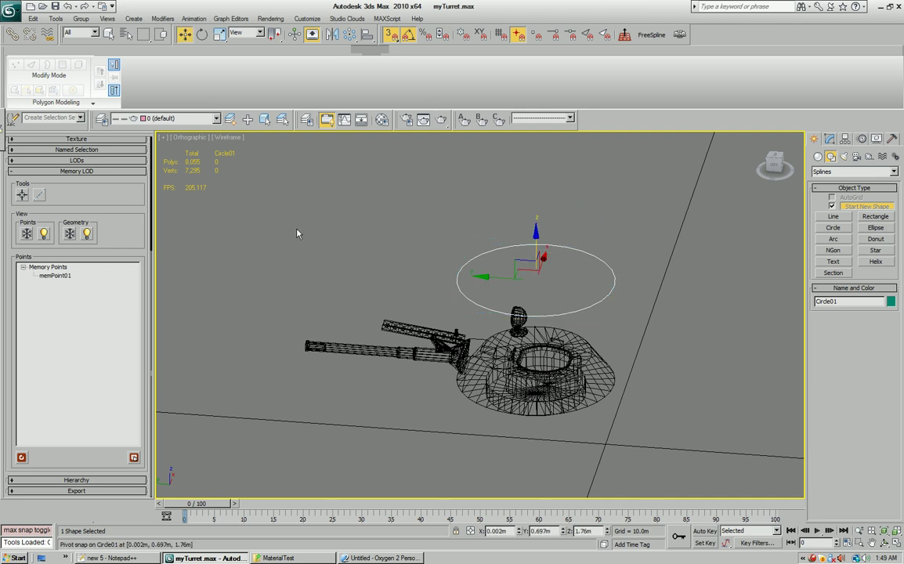
Select memPoint01 from the memory points list, freeze the memory points, and return the viewport to shaded display.
left_click(55, 275)
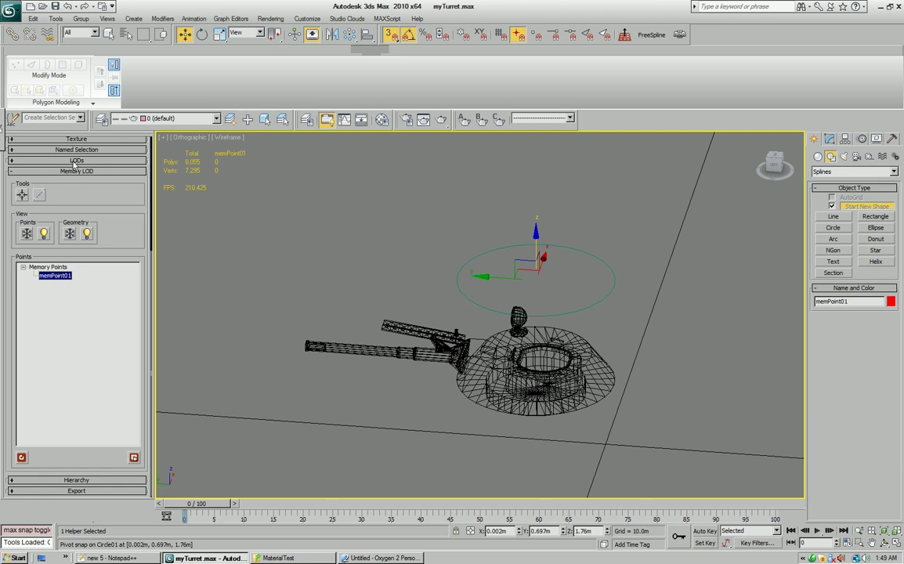
left_click(28, 235)
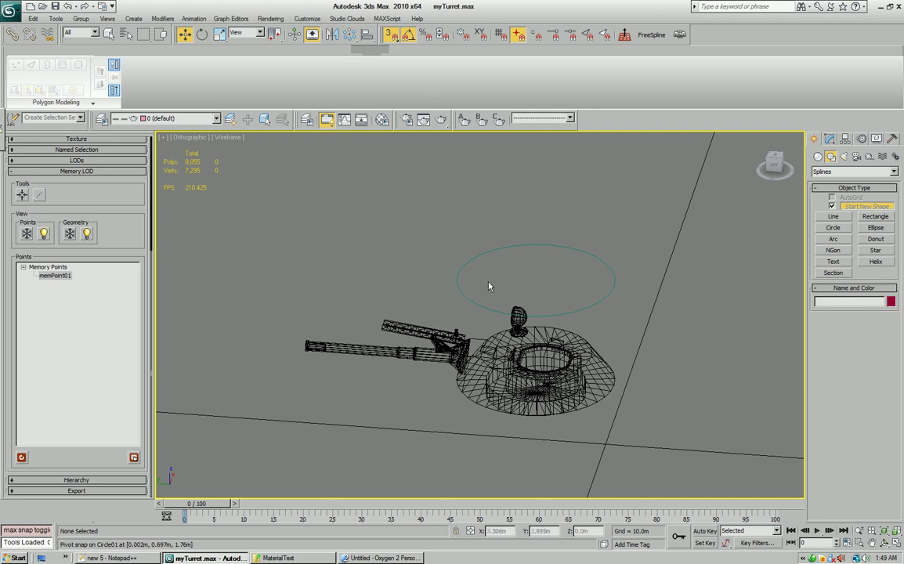
middle_click_drag(551, 290, 518, 328)
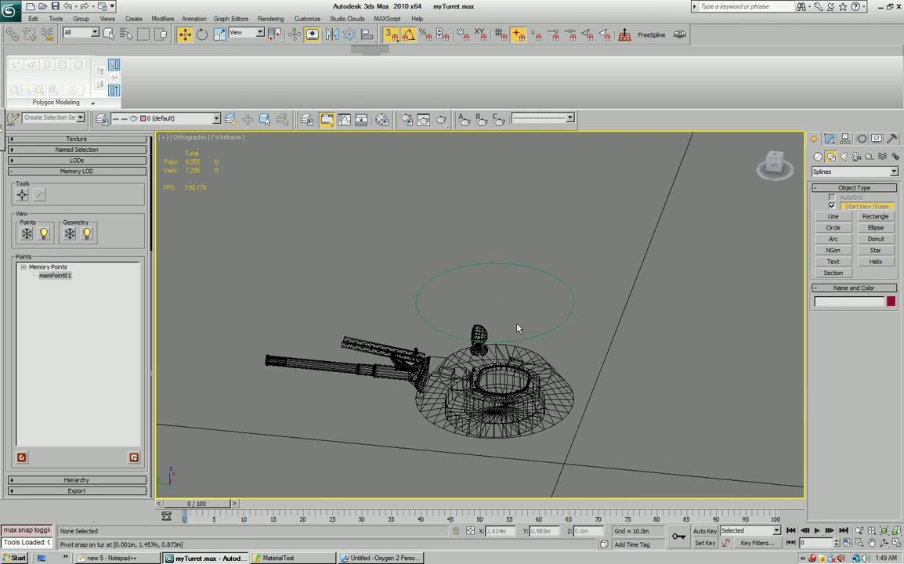
key("F3")
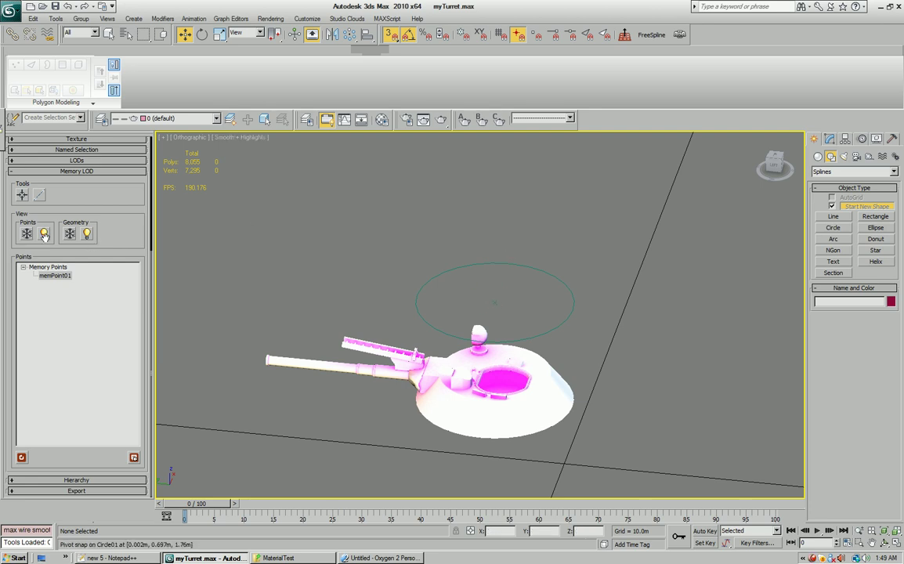
Switch the current LOD to Memory and select its memory point in the viewport.
left_click(75, 160)
left_click(44, 231)
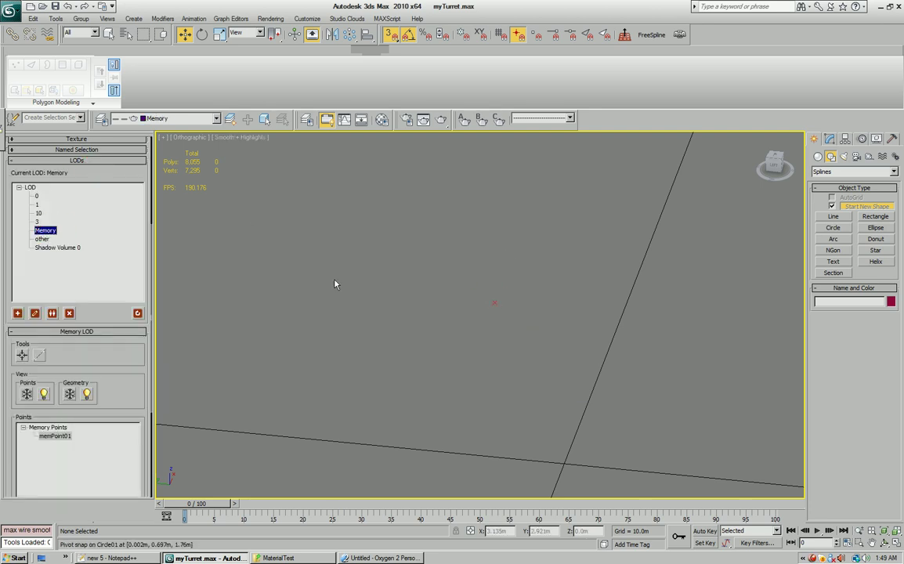
left_click_drag(462, 276, 506, 337)
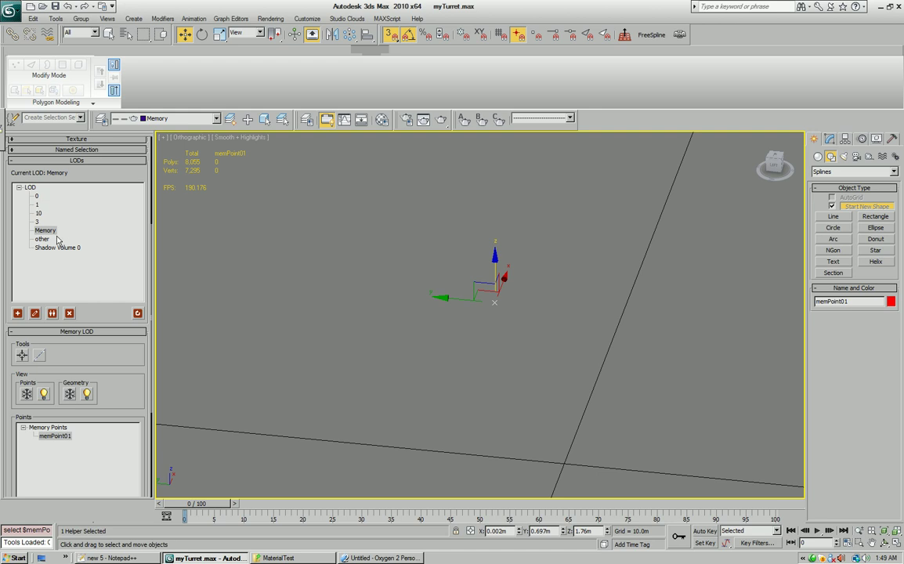
Return to LOD 0, delete the helper circle above the turret, and turn off 3D snapping.
left_click(35, 196)
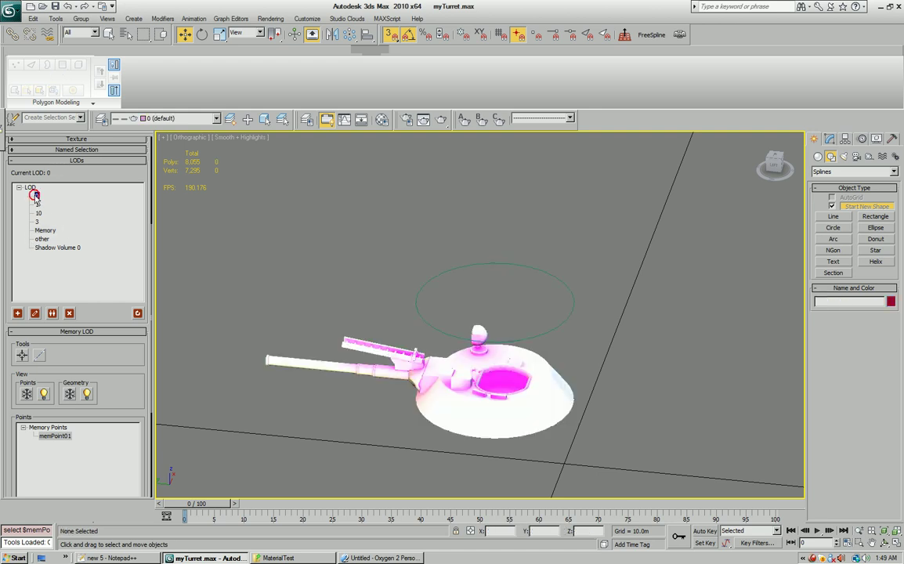
left_click(553, 326)
key("Delete")
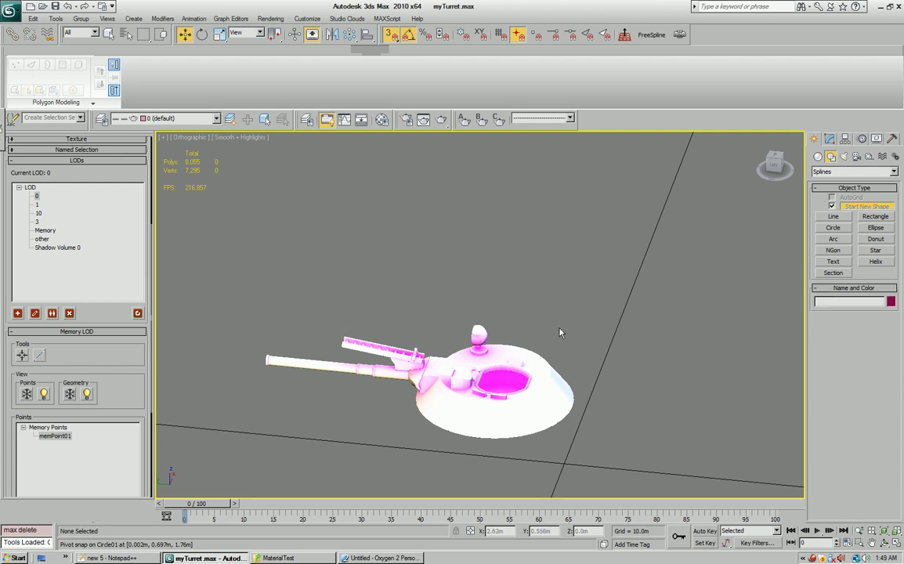
left_click(391, 35)
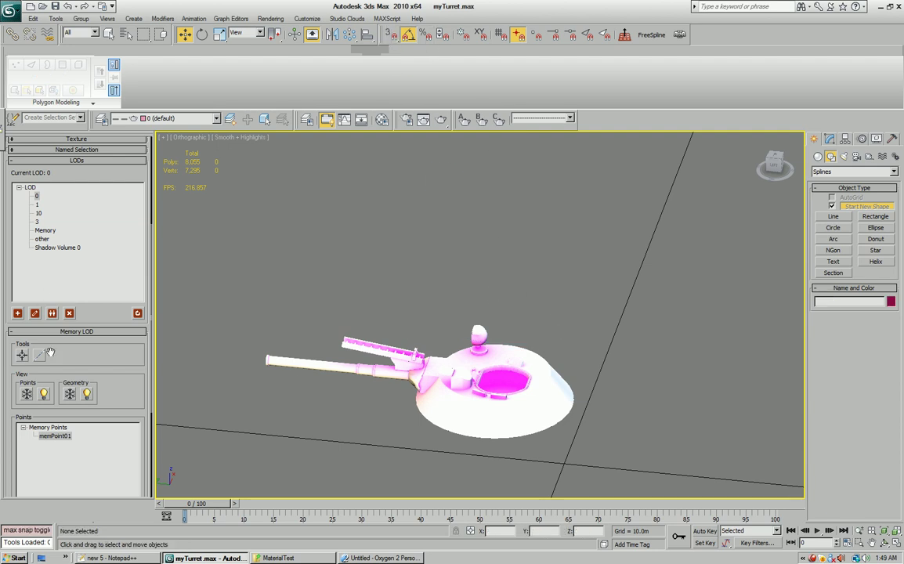
Unhide and unfreeze the memory points while in LOD 0, and select the point above the turret.
left_click(43, 397)
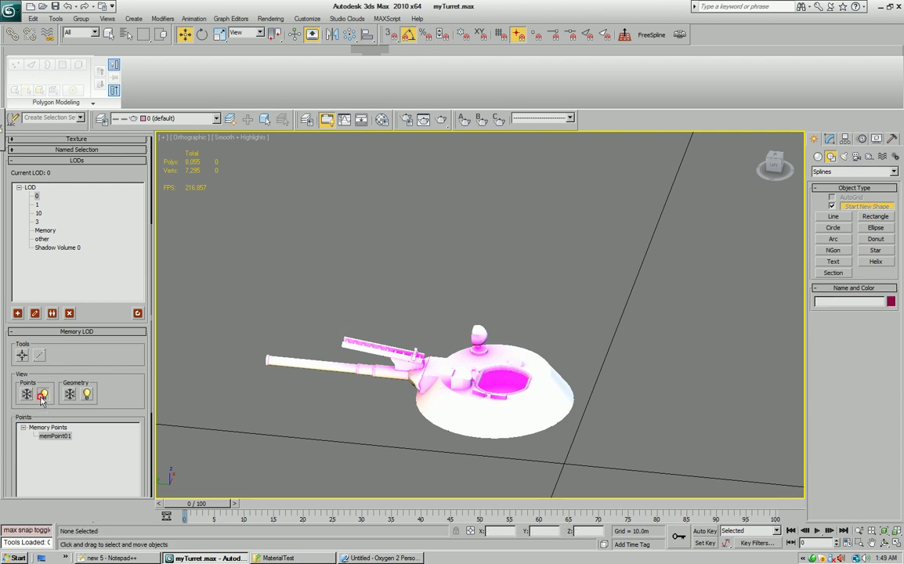
left_click(513, 317)
left_click(519, 295)
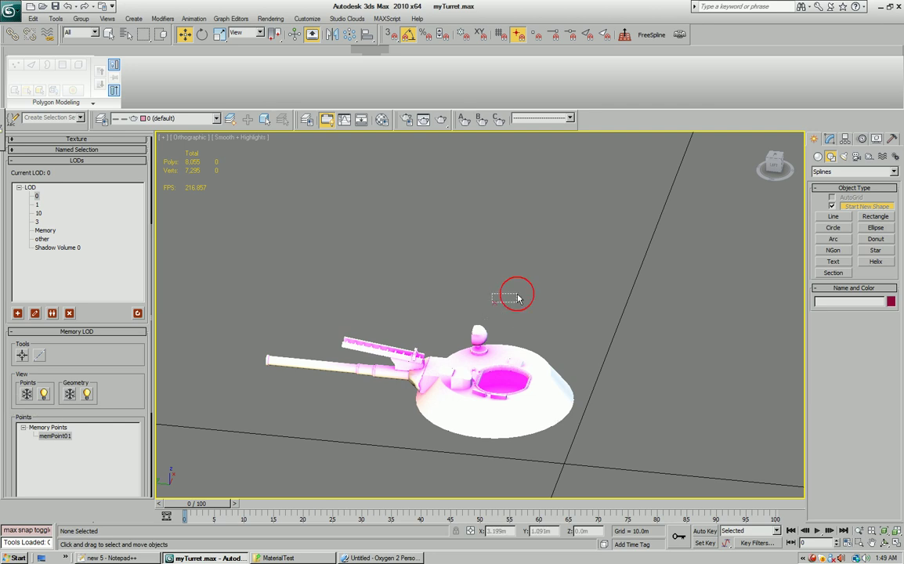
left_click(26, 395)
left_click_drag(445, 292, 527, 314)
middle_click_drag(527, 314, 453, 282, "alt")
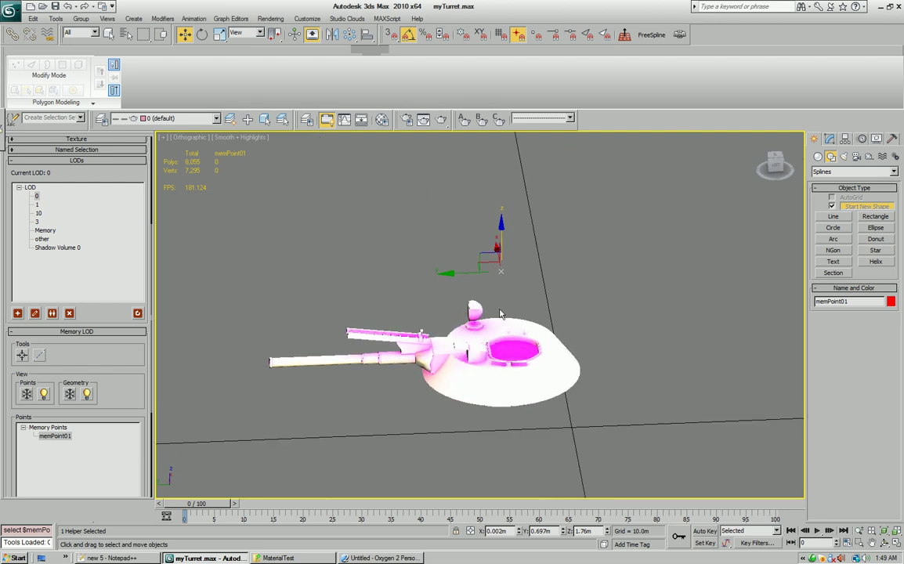
left_click_drag(112, 390, 132, 240)
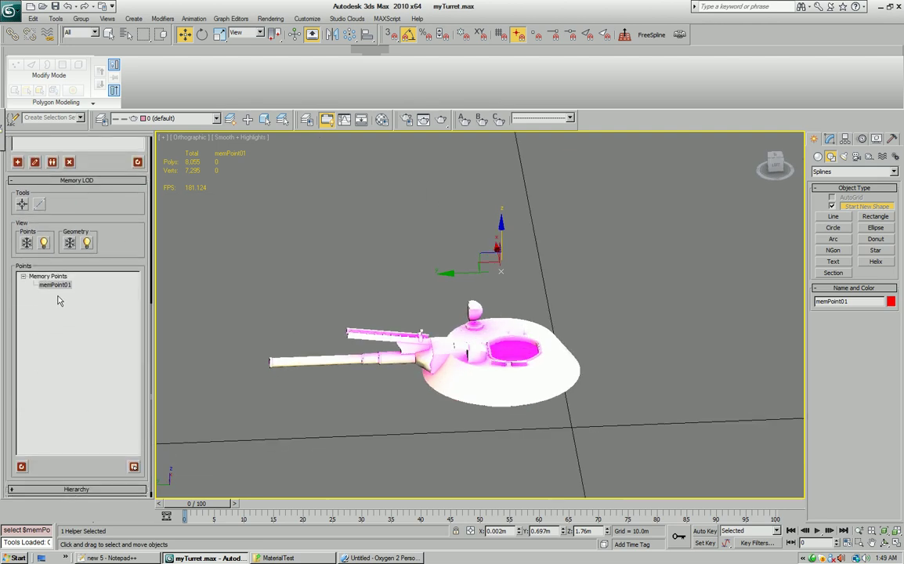
middle_click_drag(532, 232, 580, 275, "alt")
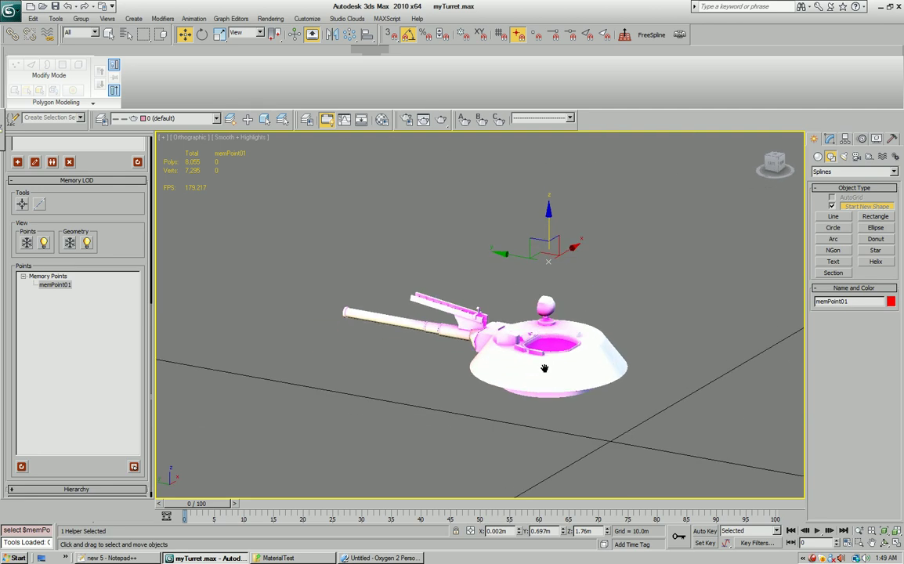
Clone the memory point above the turret as a single copy directly below it, at about Z 1.57 m.
middle_click_drag(543, 369, 526, 399)
middle_click_drag(527, 399, 577, 379, "alt")
middle_click_drag(505, 385, 439, 409)
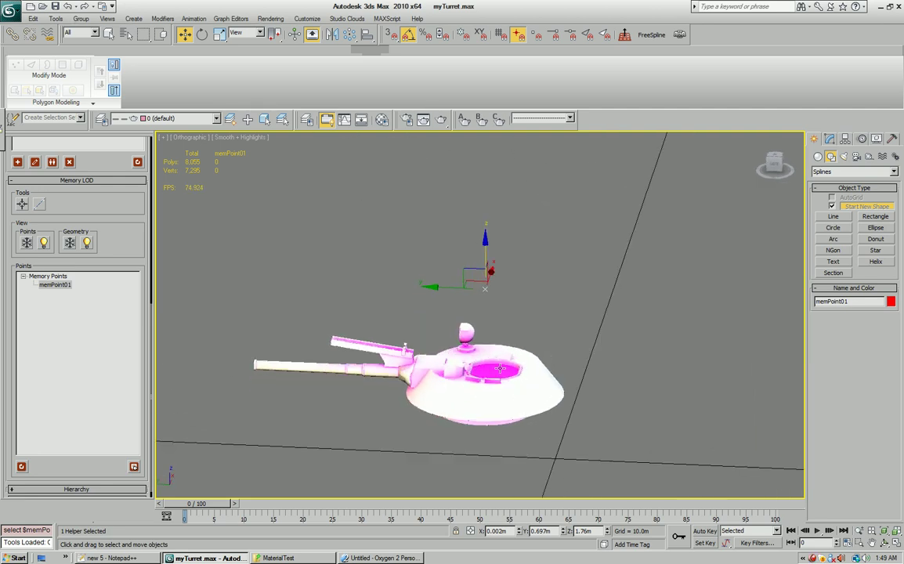
scroll(486, 315, "up", 3)
middle_click_drag(488, 316, 475, 348)
left_click_drag(475, 250, 475, 311, "shift")
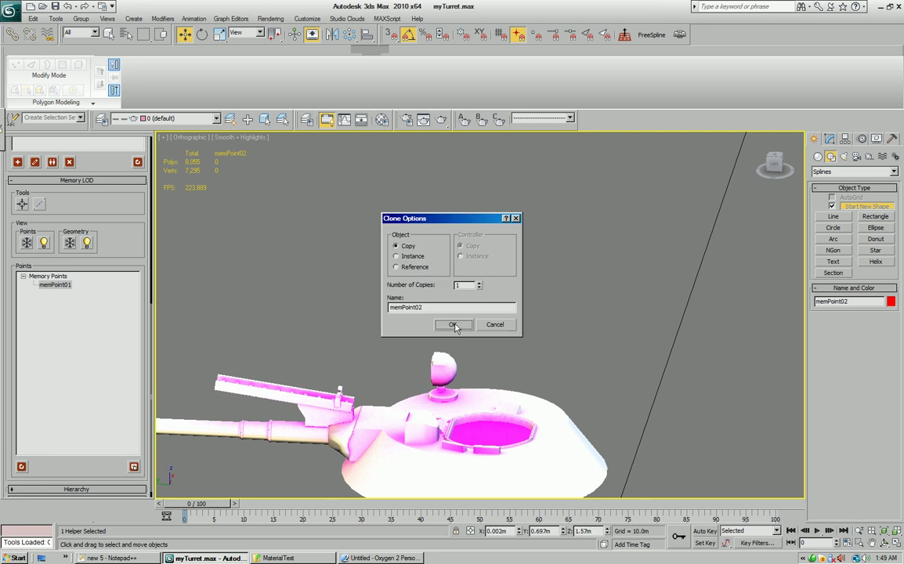
left_click(452, 325)
Select both memory points above the turret, lower them about 1.34 m so they sit beneath its base, and deselect them.
mouse_move(541, 351)
middle_mouse_down("alt")
mouse_move(448, 337)
mouse_move(546, 332)
mouse_move(571, 353)
mouse_move(547, 358)
middle_mouse_up("alt")
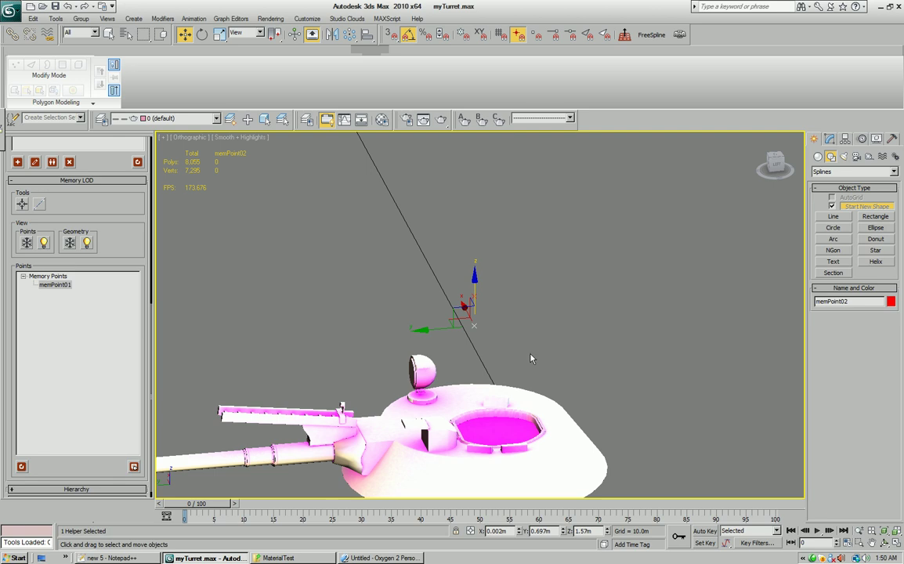
left_click_drag(521, 333, 448, 252)
scroll(470, 243, "down", 3)
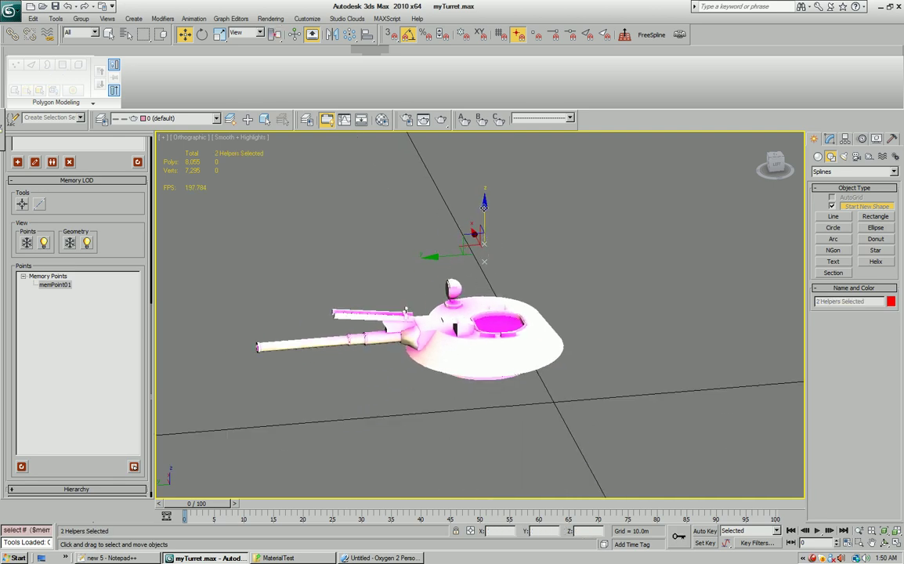
left_click_drag(476, 207, 474, 333)
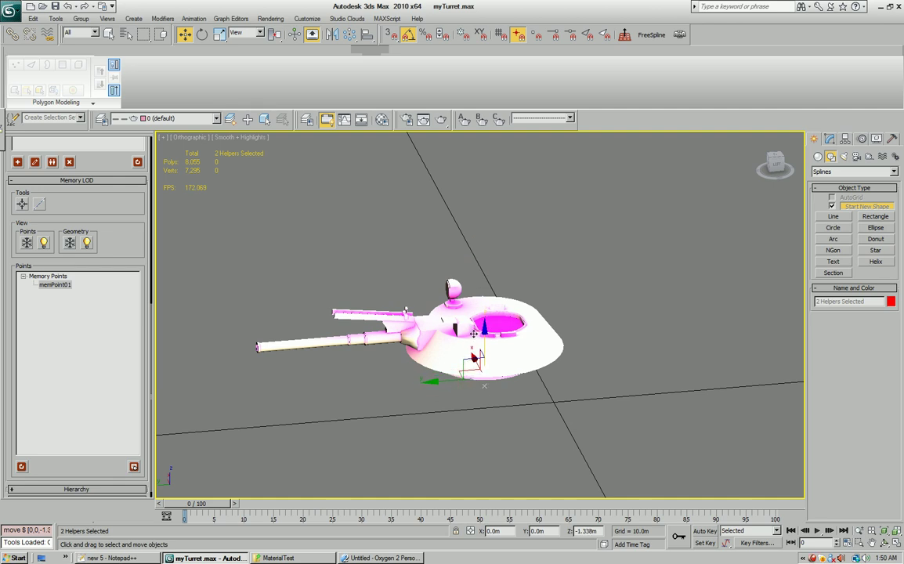
middle_click_drag(474, 337, 501, 389, "alt")
middle_click_drag(500, 389, 561, 387)
left_click(573, 411)
scroll(561, 387, "down", 3)
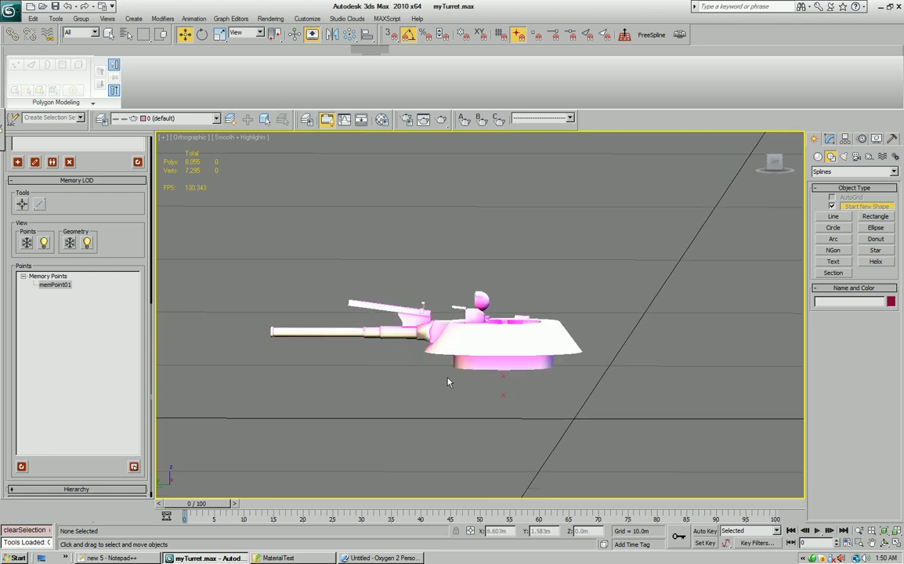
Open the 2-Point Axis tool and assign memPoint01 as Point 1 and memPoint02 as Point 2.
left_click(40, 205)
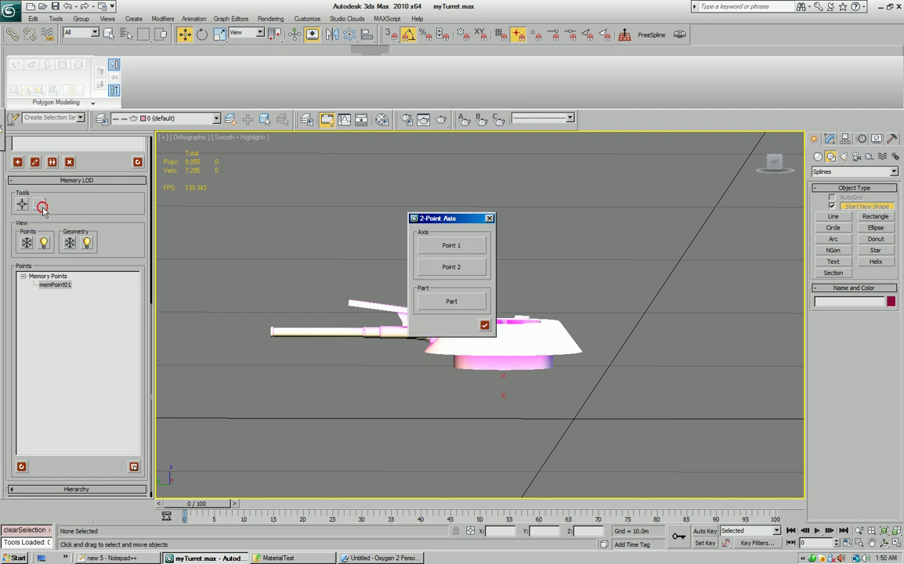
left_click_drag(397, 203, 290, 179)
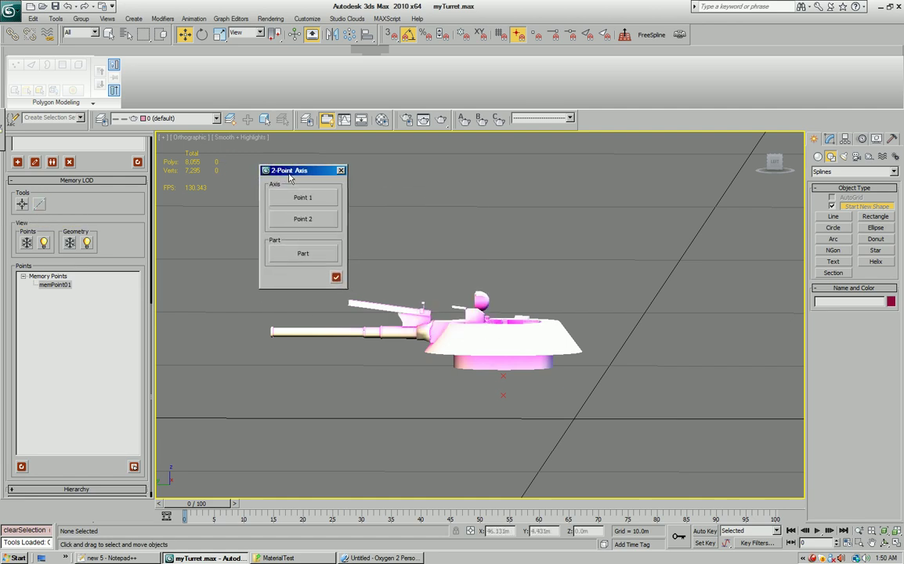
middle_click_drag(538, 304, 577, 317)
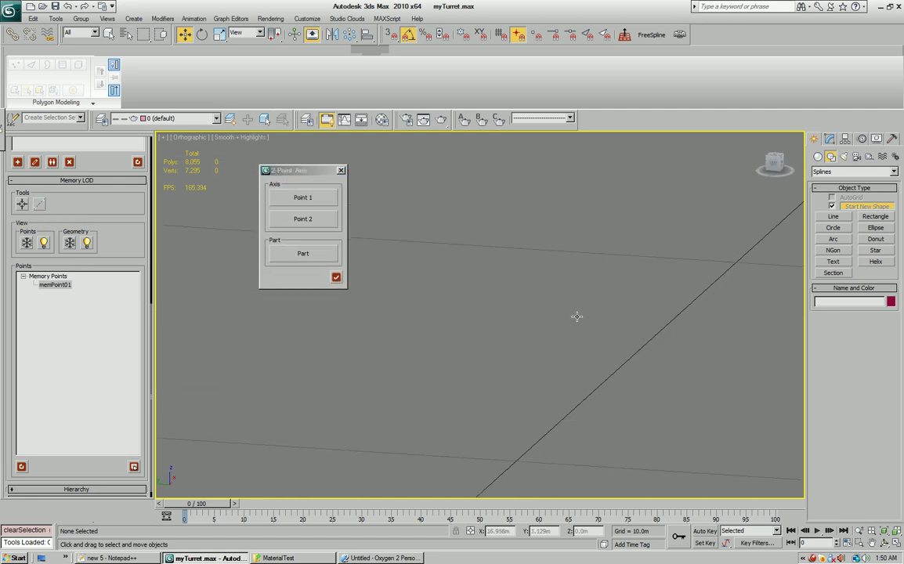
middle_click_drag(515, 420, 517, 343)
scroll(517, 343, "up", 3)
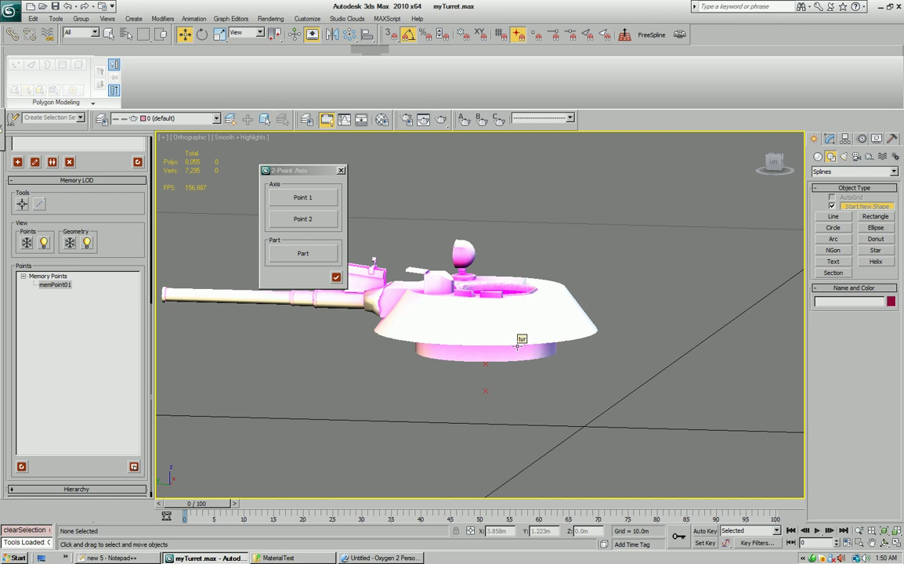
left_click(329, 225)
left_click(303, 199)
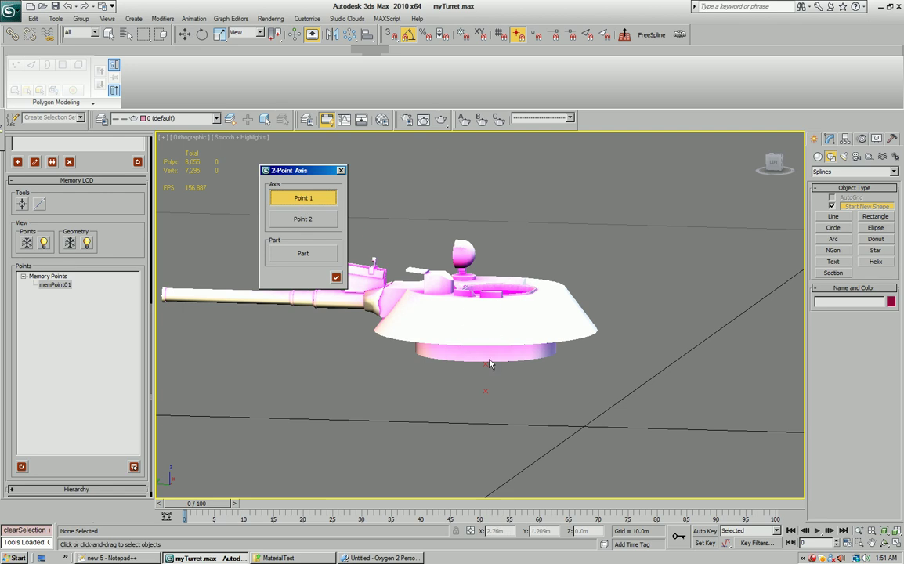
left_click(483, 362)
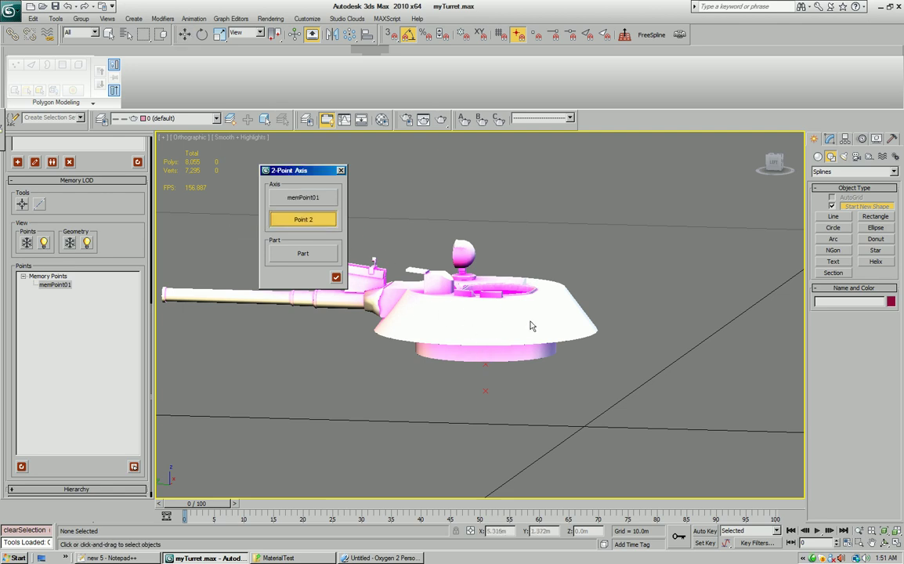
left_click(372, 303)
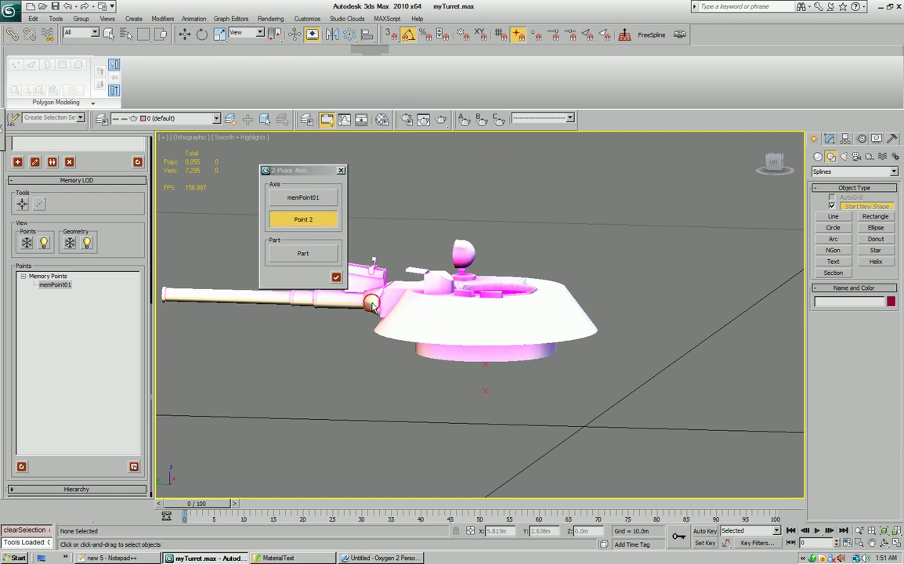
left_click(484, 389)
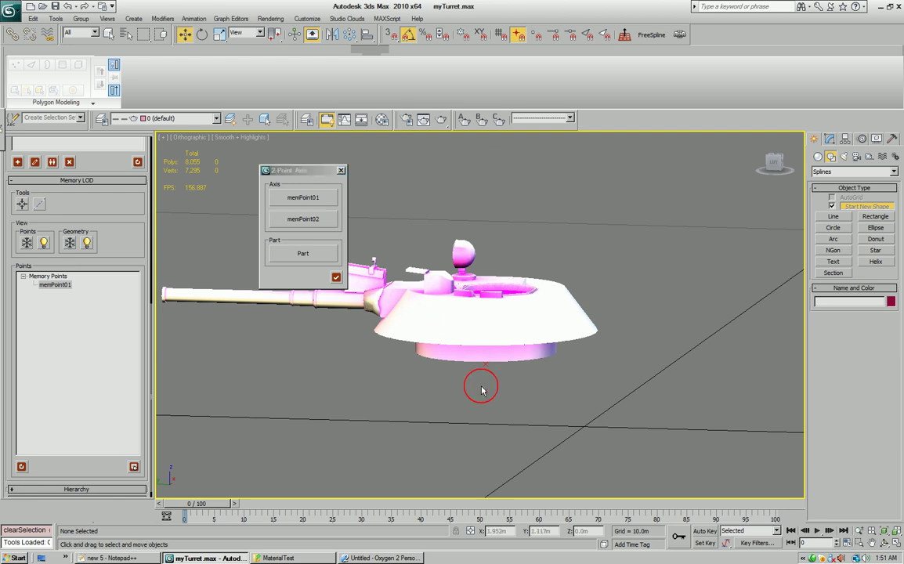
Set tur as the part for the two-point axis and refresh the memory points list.
left_click(539, 316)
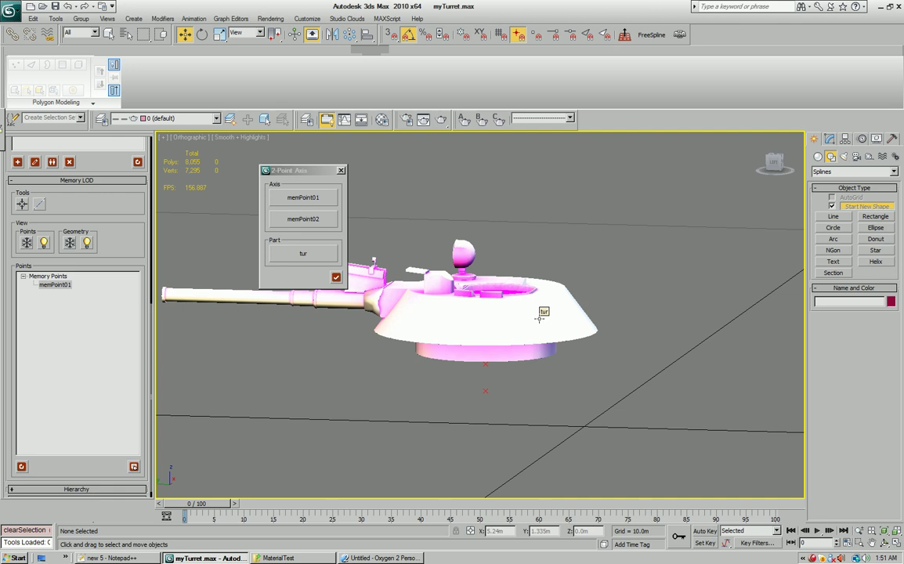
left_click(540, 313)
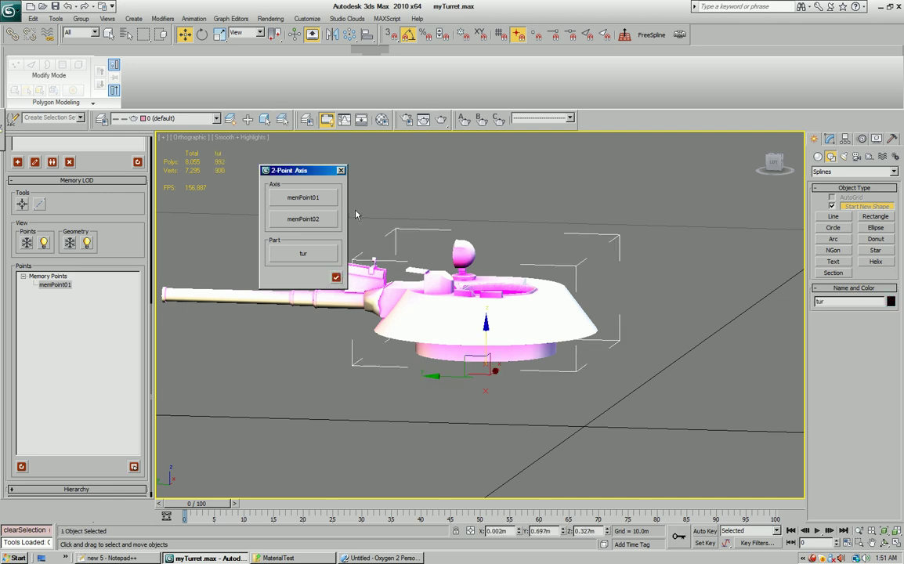
middle_click_drag(560, 377, 577, 364)
left_click(22, 467)
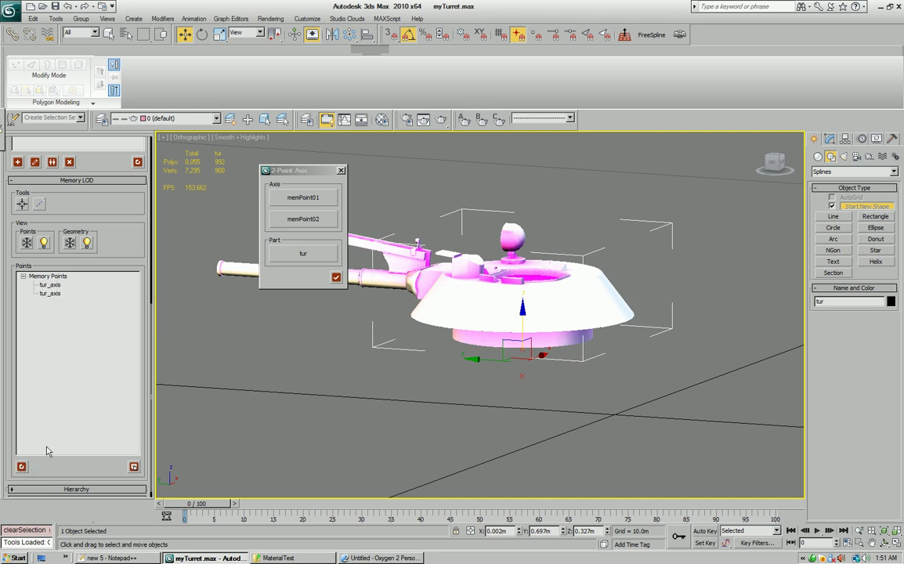
Select the lower axis point beneath the turret, examine its name, and add the other axis point to the selection.
left_click(510, 373)
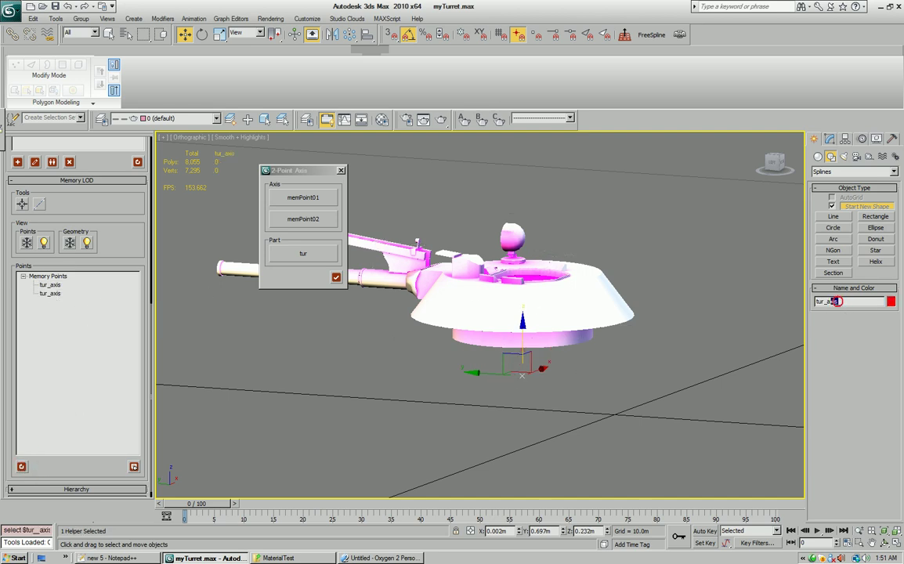
left_click(845, 302)
left_click_drag(825, 302, 815, 300)
left_click_drag(839, 301, 825, 301)
middle_click_drag(523, 322, 524, 400, "alt")
scroll(520, 315, "down", 1)
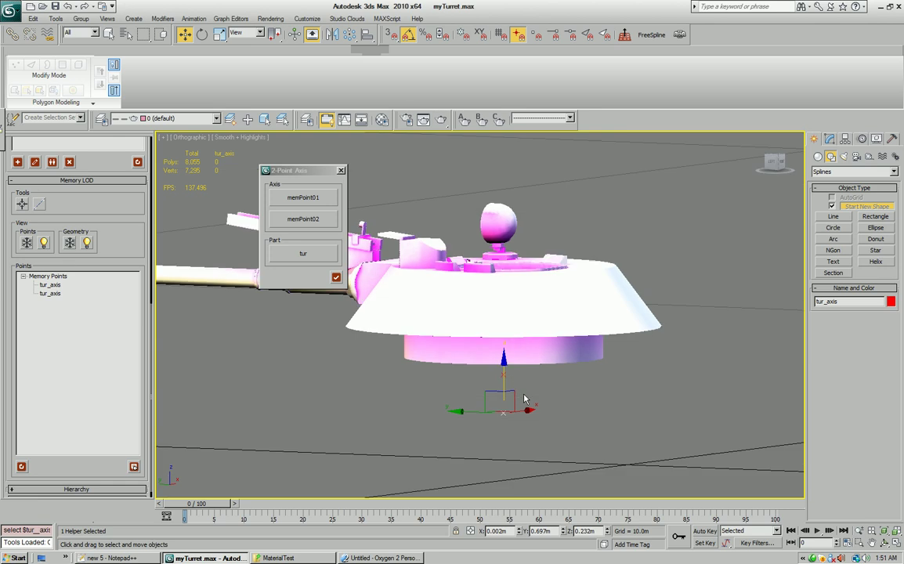
left_click(50, 293, "ctrl")
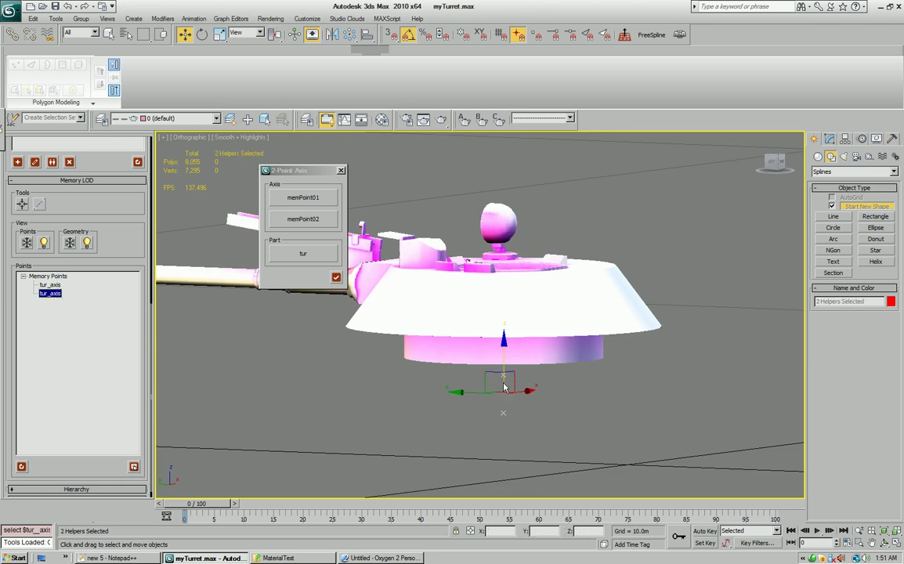
middle_click_drag(503, 412, 557, 443, "alt")
Select the turret, test its rotation around the two-point axis, and undo the rotation.
left_click(571, 365)
middle_click_drag(576, 368, 568, 412, "alt")
key("ctrl+z")
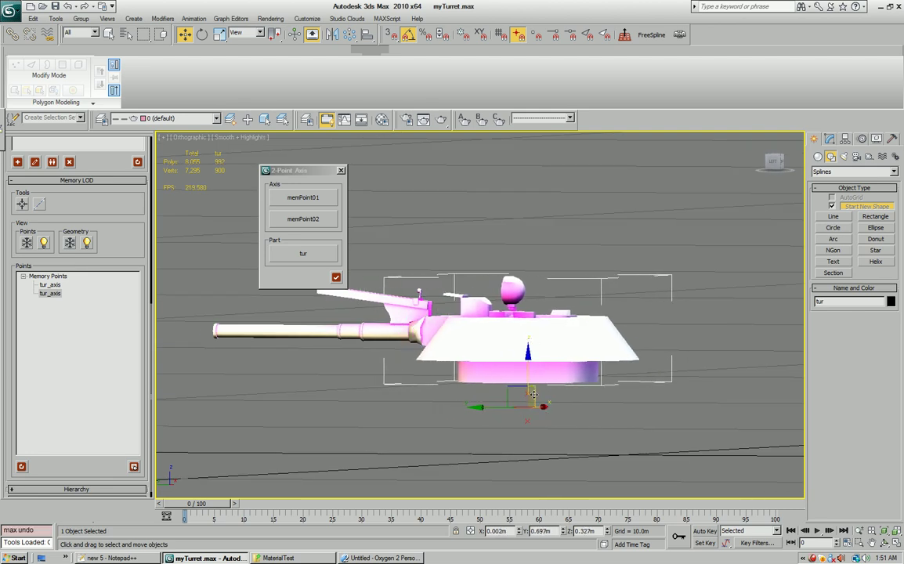
middle_click_drag(517, 405, 387, 419, "alt")
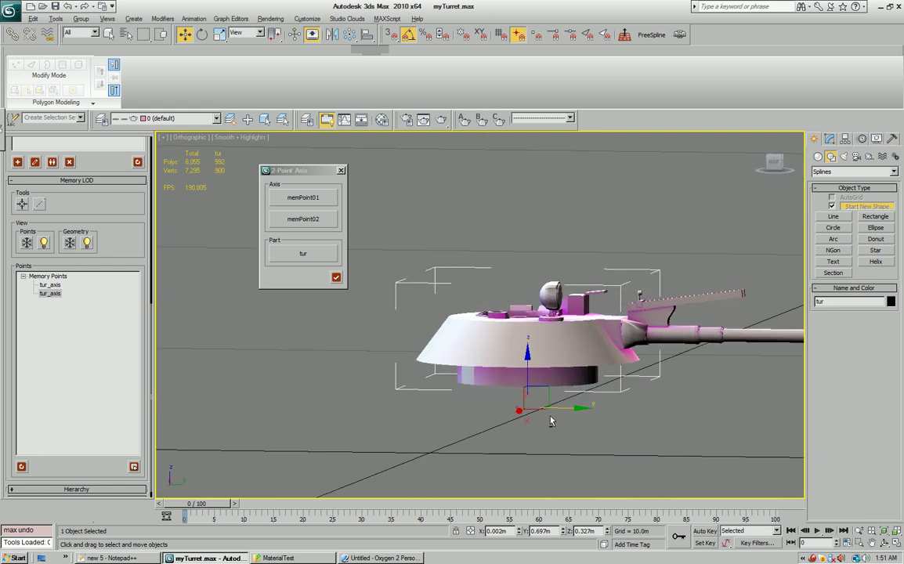
mouse_move(521, 415)
middle_mouse_down("alt")
mouse_move(537, 420)
mouse_move(546, 473)
mouse_move(479, 445)
mouse_move(444, 385)
mouse_move(451, 380)
middle_mouse_up("alt")
key("e")
left_click_drag(521, 388, 533, 413)
key("ctrl+z")
key("ctrl+z")
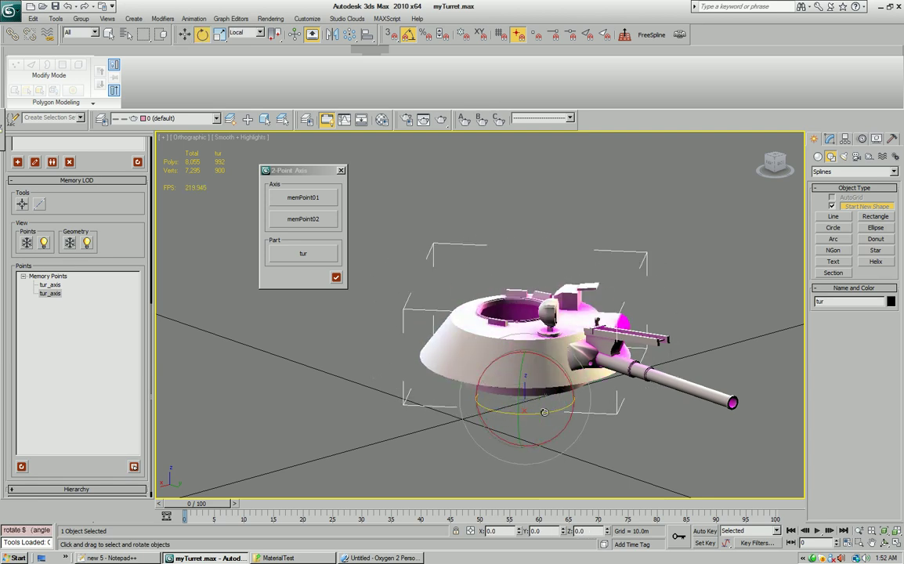
Switch to the Left view in wireframe display, framed around the gun mount.
middle_click_drag(532, 413, 502, 396, "alt")
key("l")
key("z")
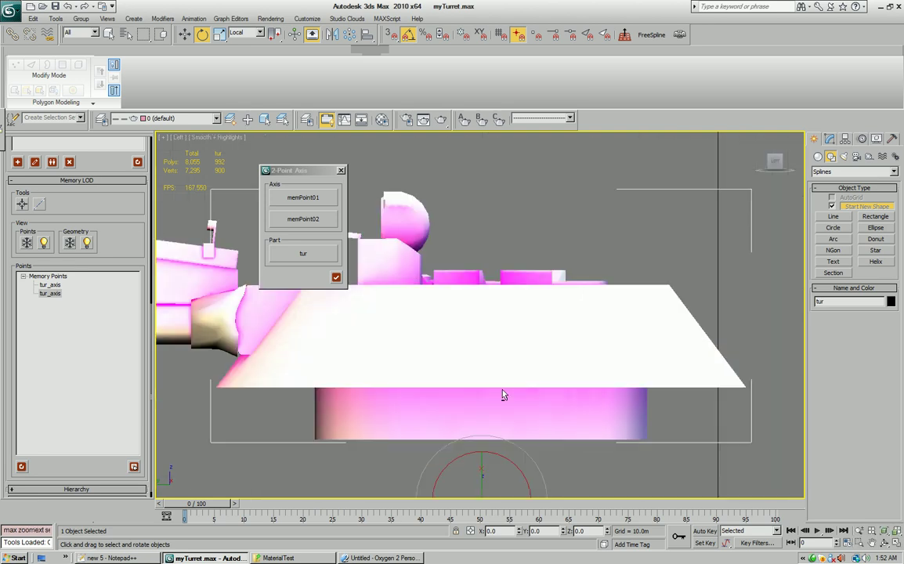
middle_click_drag(369, 341, 598, 358)
scroll(486, 326, "up", 2)
scroll(482, 344, "down", 3)
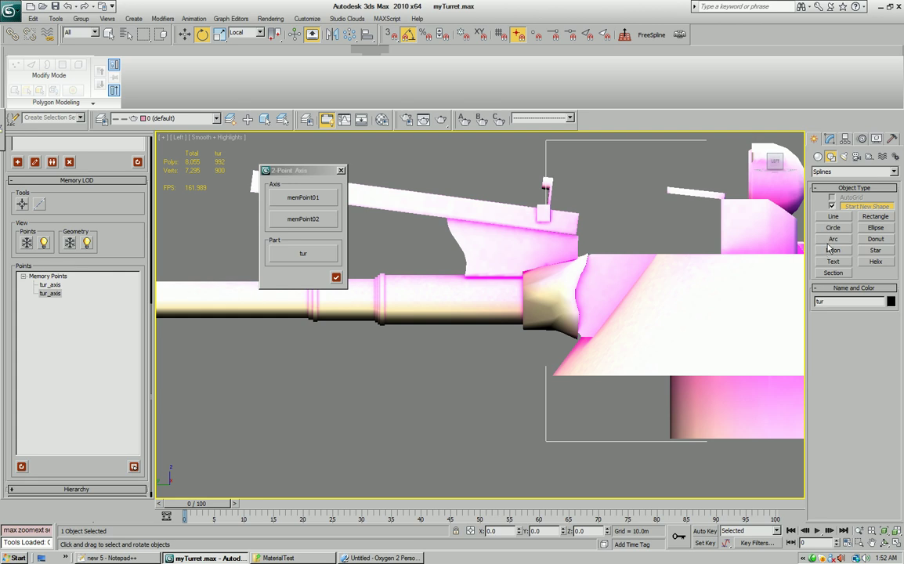
middle_click_drag(665, 278, 592, 290)
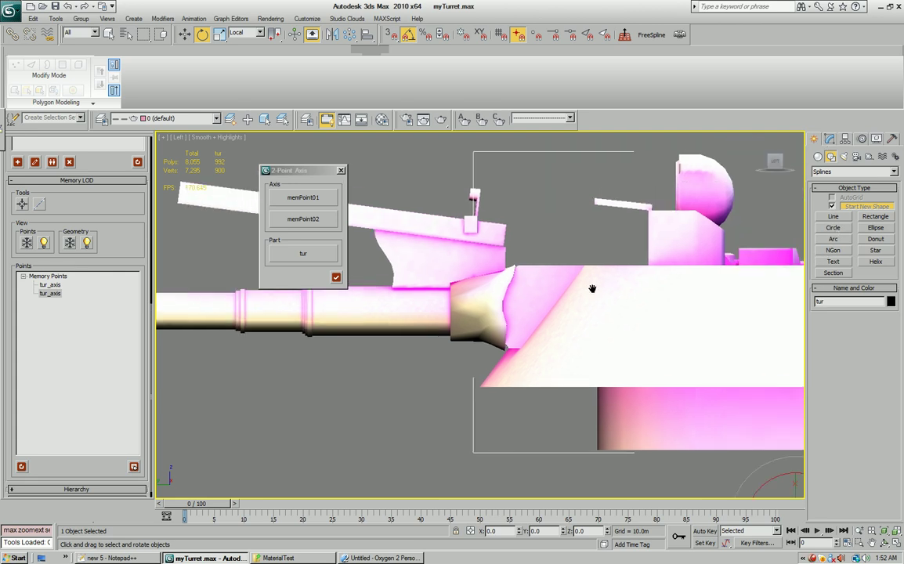
key("F3")
middle_click_drag(557, 321, 521, 308)
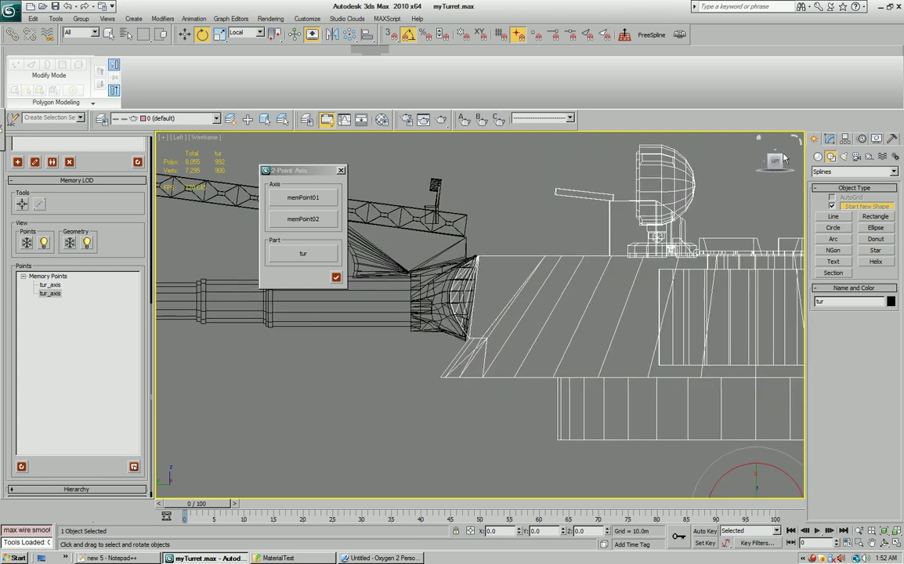
Create a memory point at the gun mount and move it to about Y 1.366 m, Z 0.871 m.
left_click(830, 139)
left_click(814, 138)
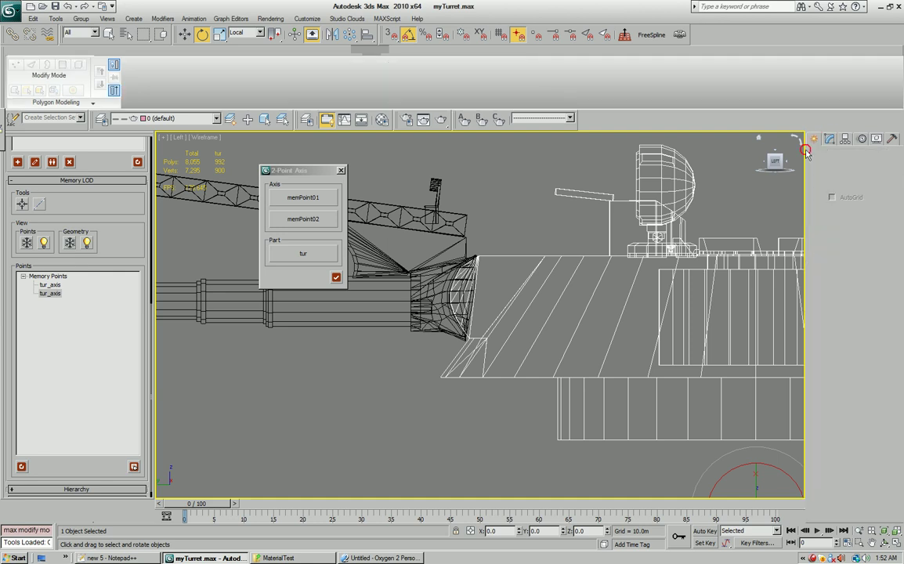
key("q")
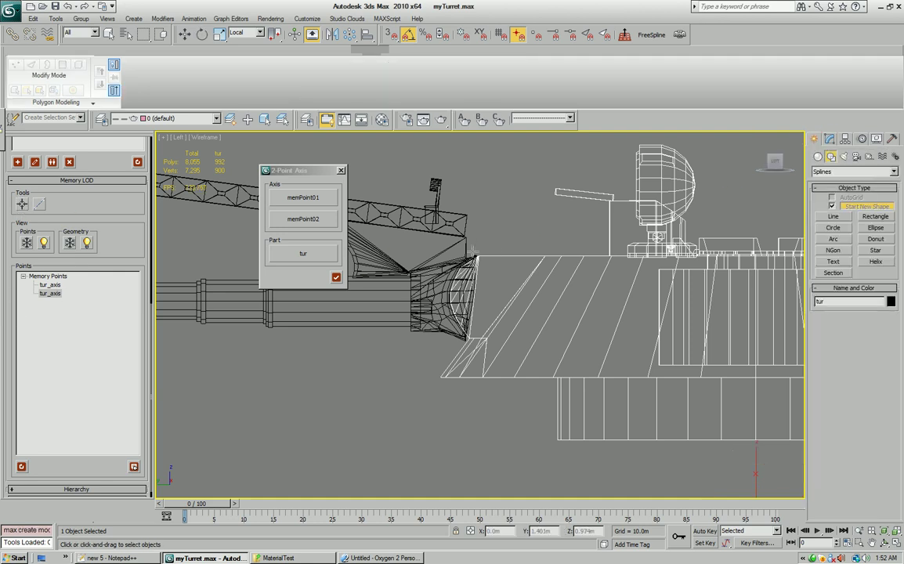
left_click(486, 292)
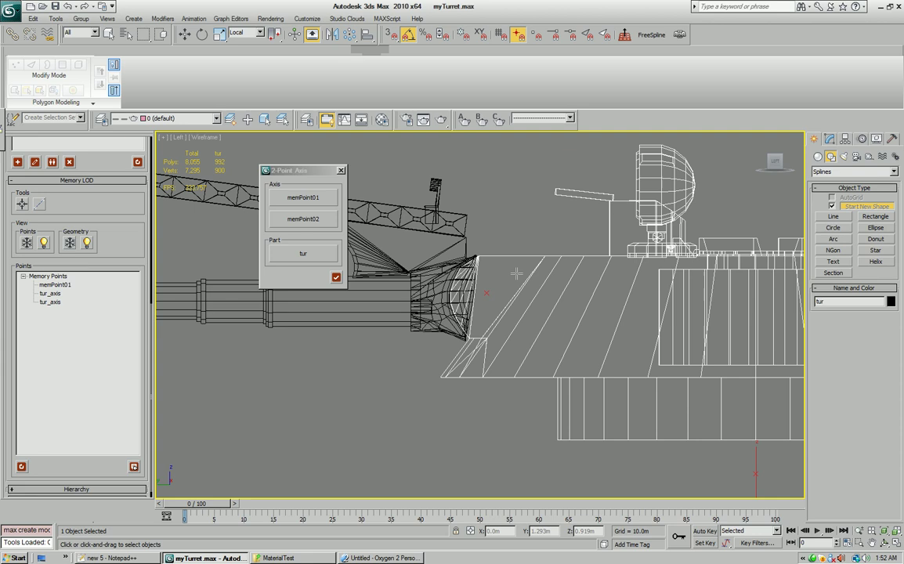
key("w")
left_click_drag(482, 282, 499, 308)
Clone the gun mount's memory point across to the mount's opposite side at about X 0.255 m, and refresh the memory points list.
middle_click_drag(473, 320, 555, 392, "alt")
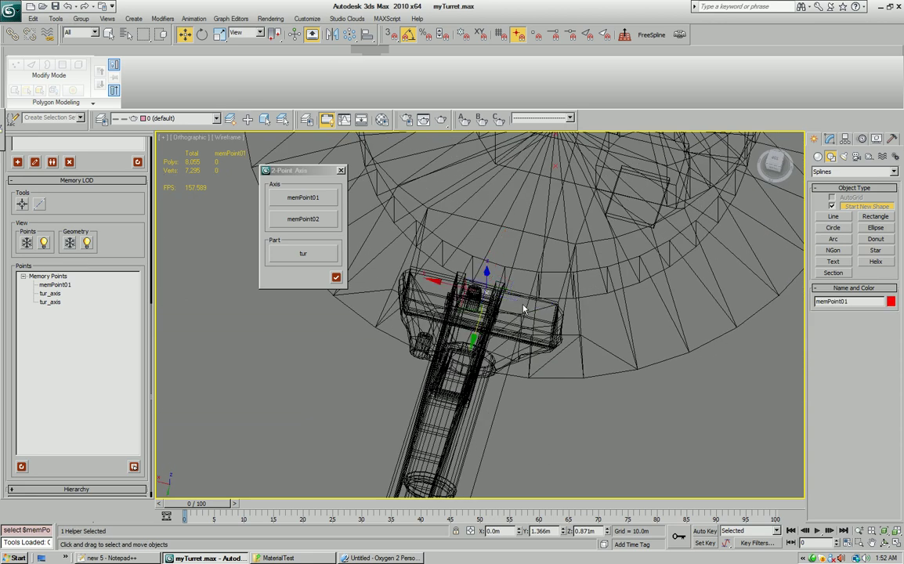
mouse_move(472, 293)
left_mouse_down()
mouse_move(579, 304)
mouse_move(364, 268)
mouse_move(337, 274)
left_mouse_up()
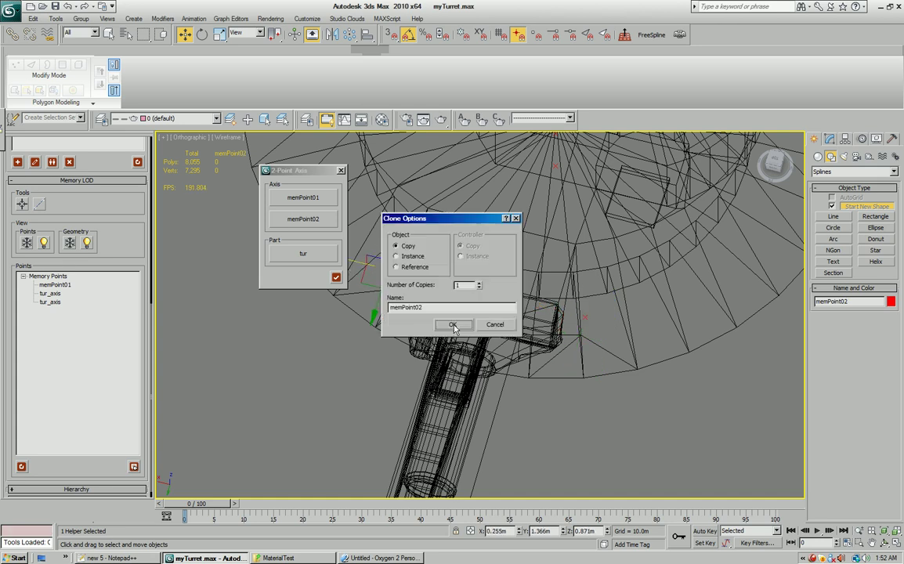
left_click(453, 325)
mouse_move(597, 357)
middle_mouse_down("alt")
mouse_move(534, 348)
mouse_move(509, 335)
mouse_move(550, 354)
middle_mouse_up("alt")
left_click(21, 467)
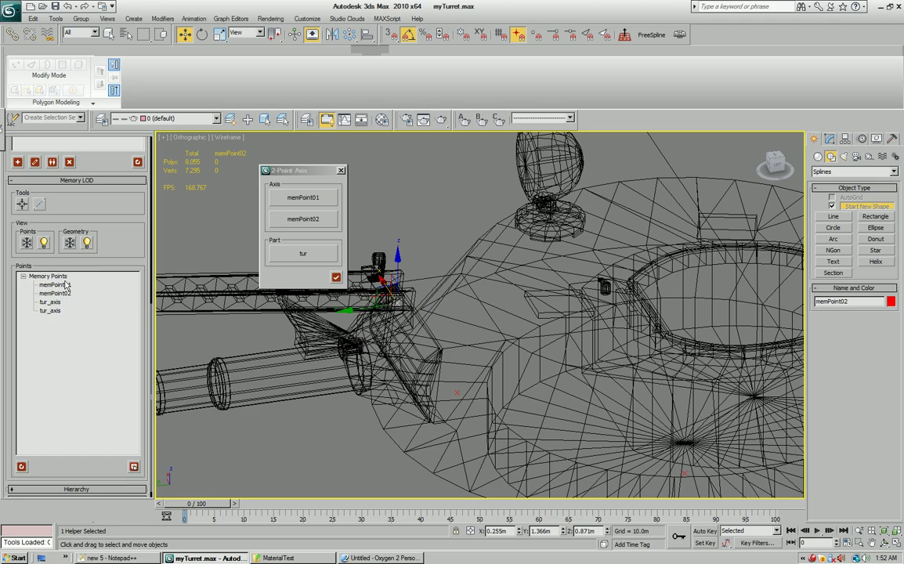
Apply a two-point axis to the gun, using memPoint02 and memPoint01 as the axis points and the gun as the part.
middle_click_drag(517, 414, 633, 363, "alt")
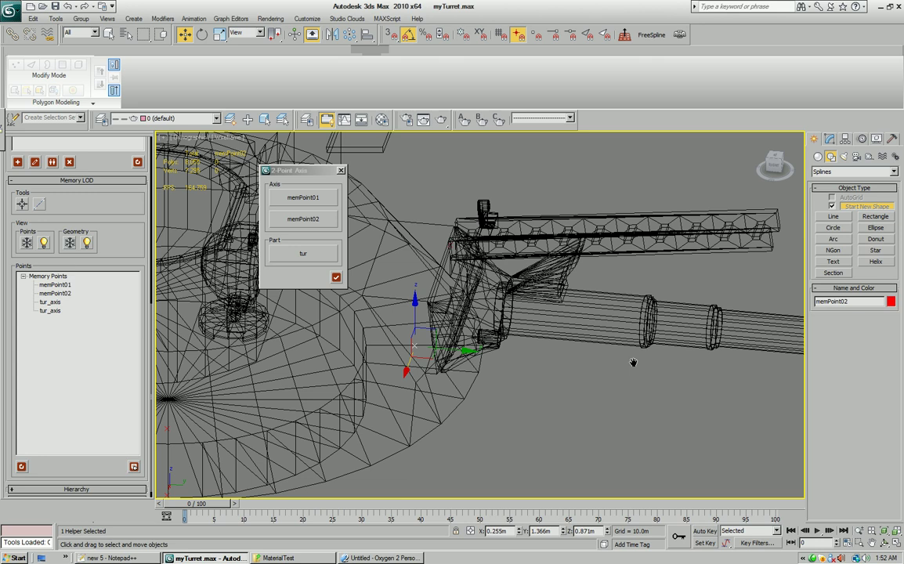
left_click(307, 203)
left_click(414, 345)
left_click(448, 246)
left_click(335, 253)
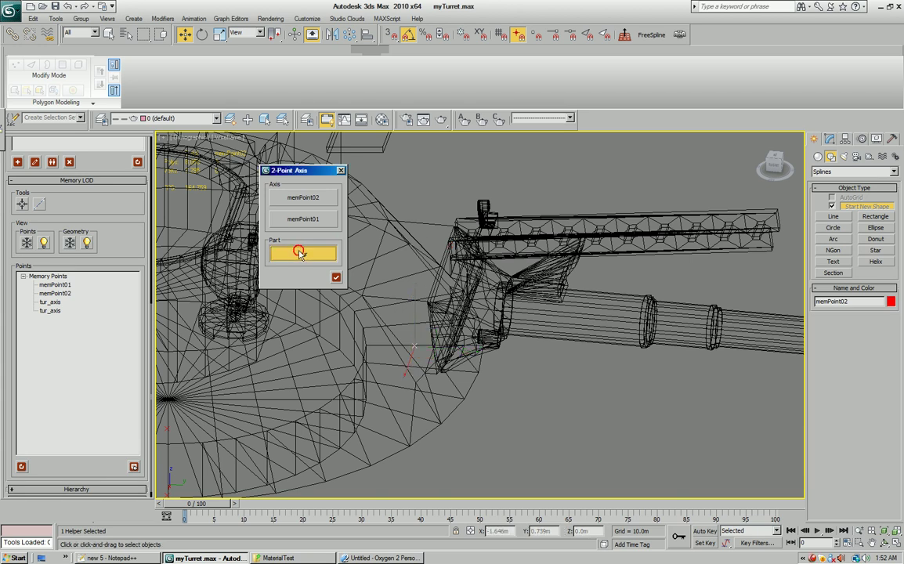
left_click(601, 332)
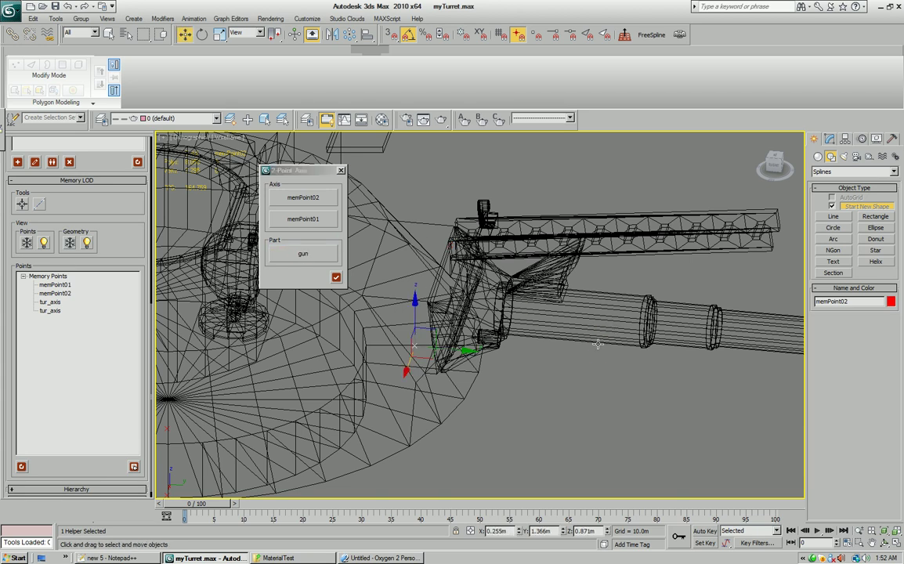
left_click(335, 277)
Refresh the memory points list and close the 2-Point Axis tool.
middle_click_drag(577, 398, 440, 373, "alt")
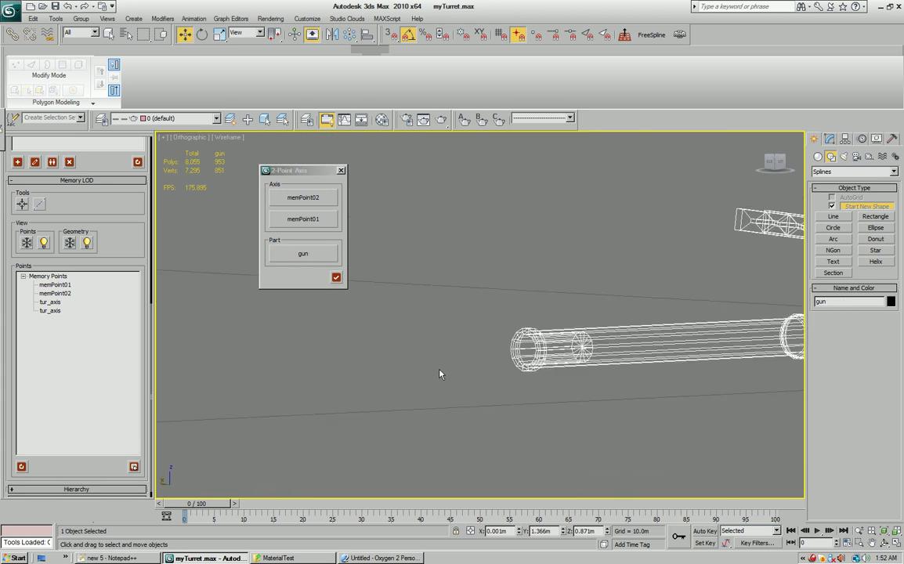
scroll(647, 381, "down", 4)
middle_click_drag(656, 383, 540, 380)
left_click(21, 467)
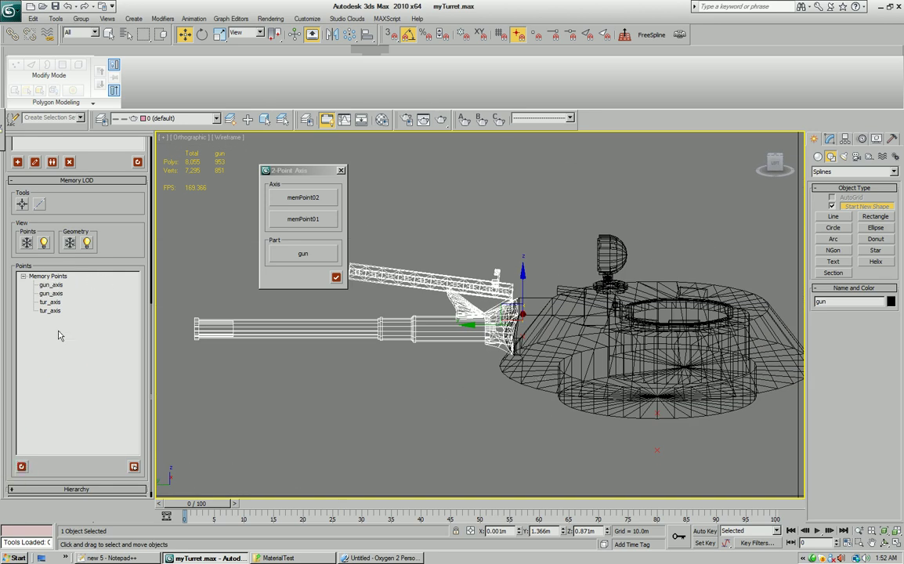
middle_click_drag(503, 362, 472, 379, "alt")
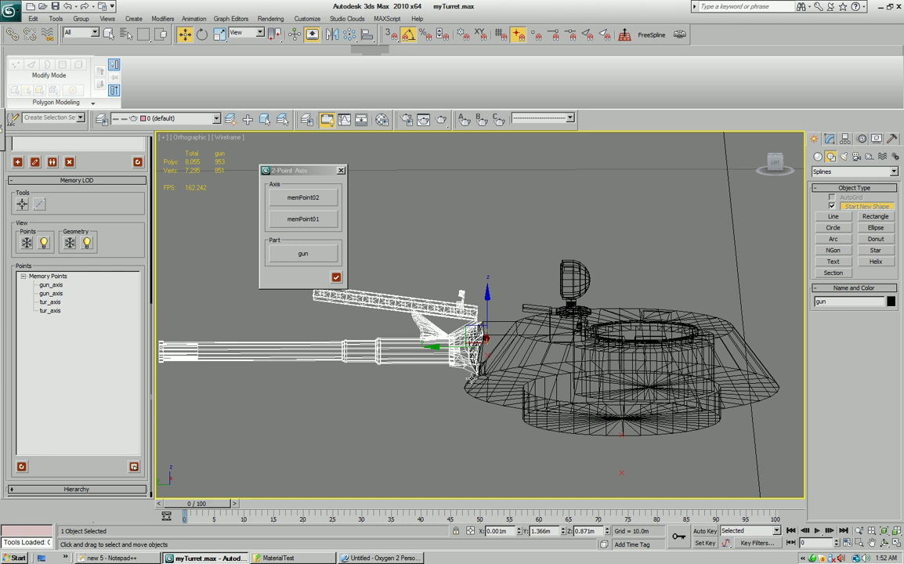
middle_click_drag(376, 332, 479, 343)
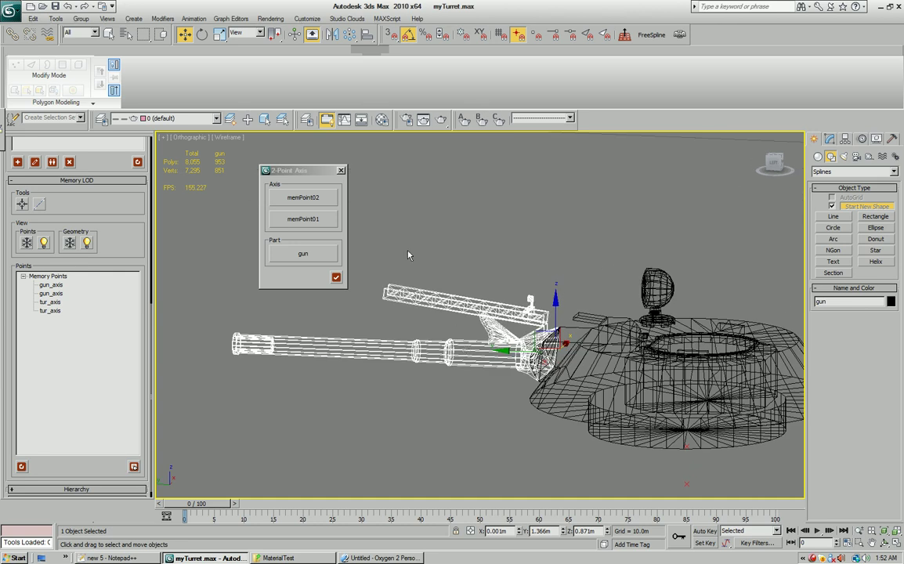
left_click(341, 171)
Test-rotate the gun about its new axis from the side and display the viewport with smooth shading.
middle_click_drag(421, 265, 386, 317, "alt")
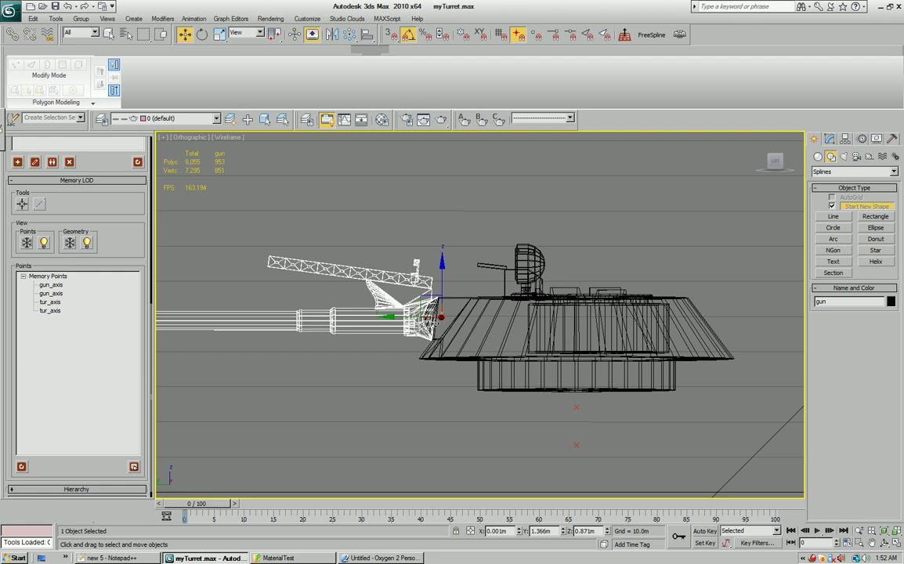
key("e")
mouse_move(404, 286)
left_mouse_down()
mouse_move(401, 266)
mouse_move(398, 284)
left_mouse_up()
key("F3")
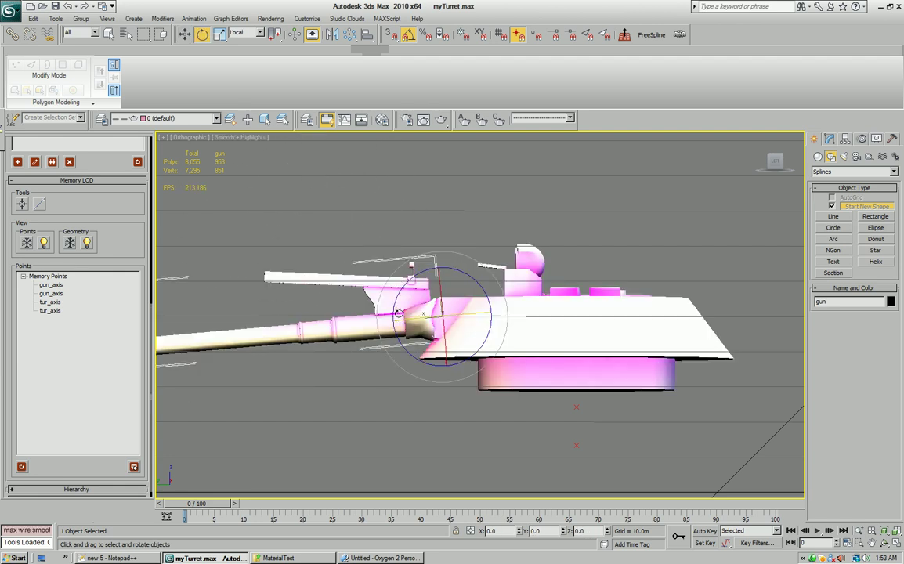
Test raising the gun about its local Z axis, including a 10-degree rotation, and undo the test rotations.
middle_click_drag(398, 284, 426, 278, "alt")
mouse_move(420, 267)
left_mouse_down()
mouse_move(432, 255)
mouse_move(420, 257)
left_mouse_up()
middle_click_drag(420, 257, 464, 284)
scroll(465, 284, "up", 4)
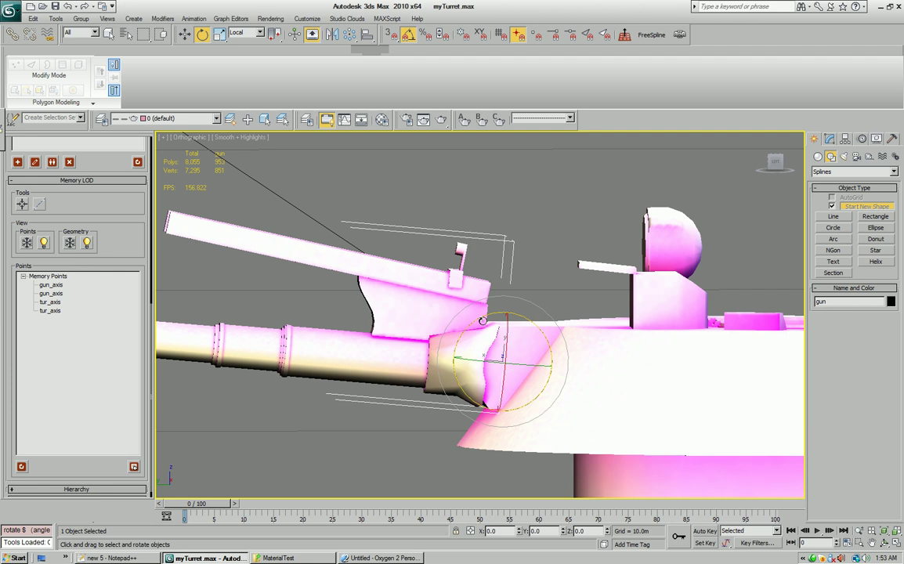
mouse_move(482, 322)
left_mouse_down()
mouse_move(486, 307)
mouse_move(484, 333)
mouse_move(482, 303)
left_mouse_up()
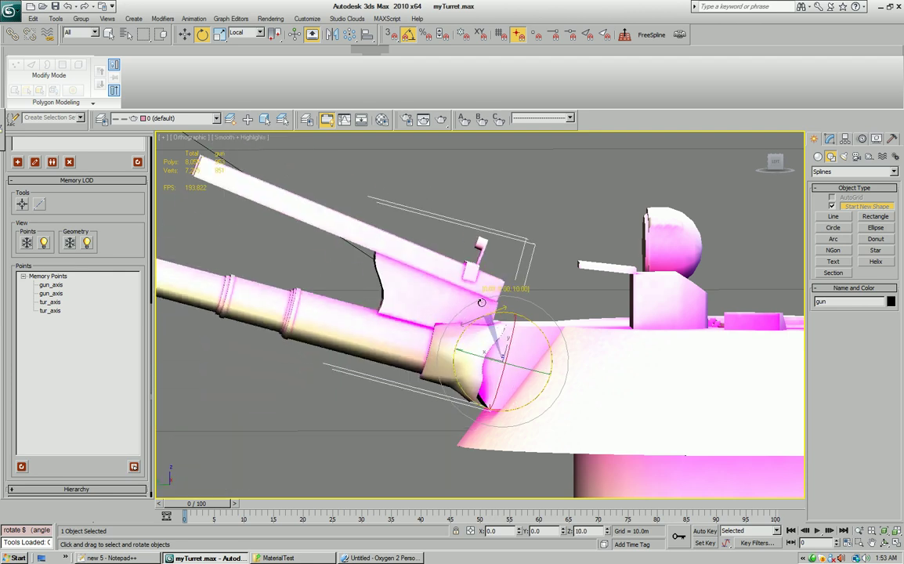
key("ctrl+z")
scroll(616, 392, "down", 3)
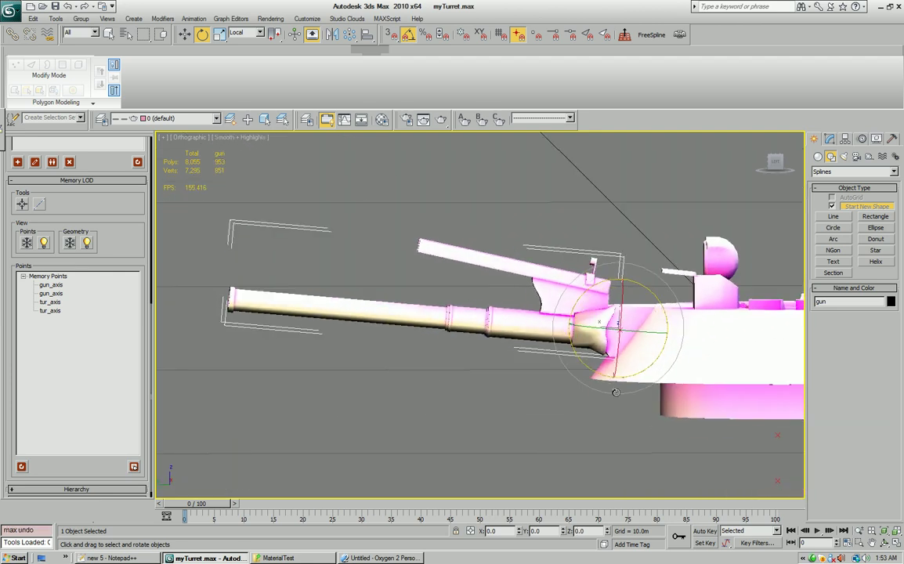
middle_click_drag(616, 392, 607, 391, "alt")
key("ctrl+z")
key("ctrl+z")
mouse_move(508, 380)
middle_mouse_down()
mouse_move(502, 398)
mouse_move(540, 430)
mouse_move(502, 395)
mouse_move(537, 391)
middle_mouse_up()
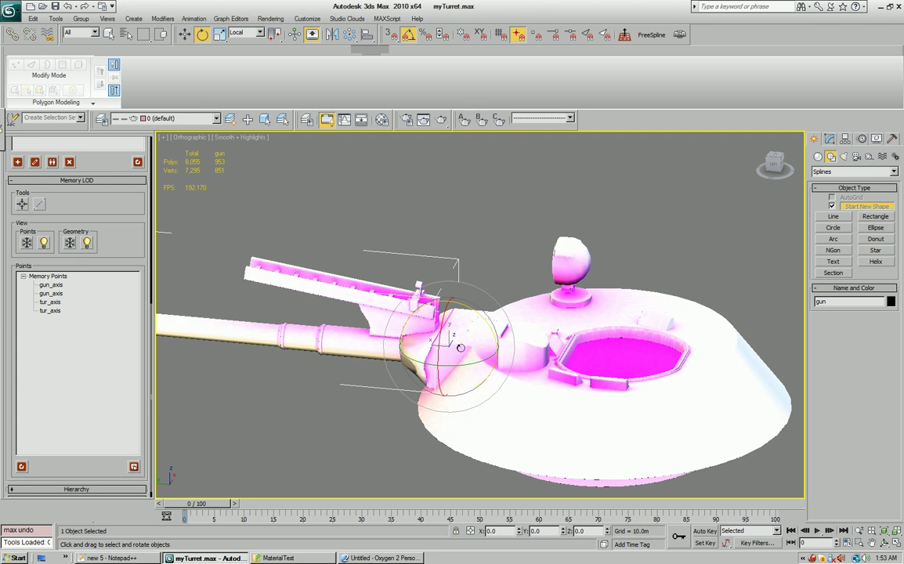
Select the turret and examine the orientation of its rotation axis.
middle_click_drag(460, 348, 413, 396, "alt")
scroll(450, 380, "down", 4)
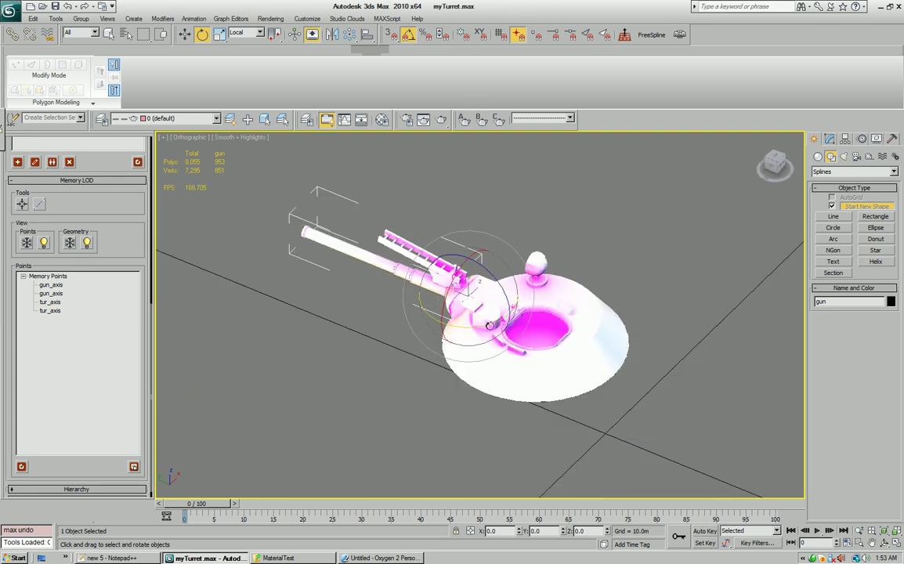
left_click(518, 375)
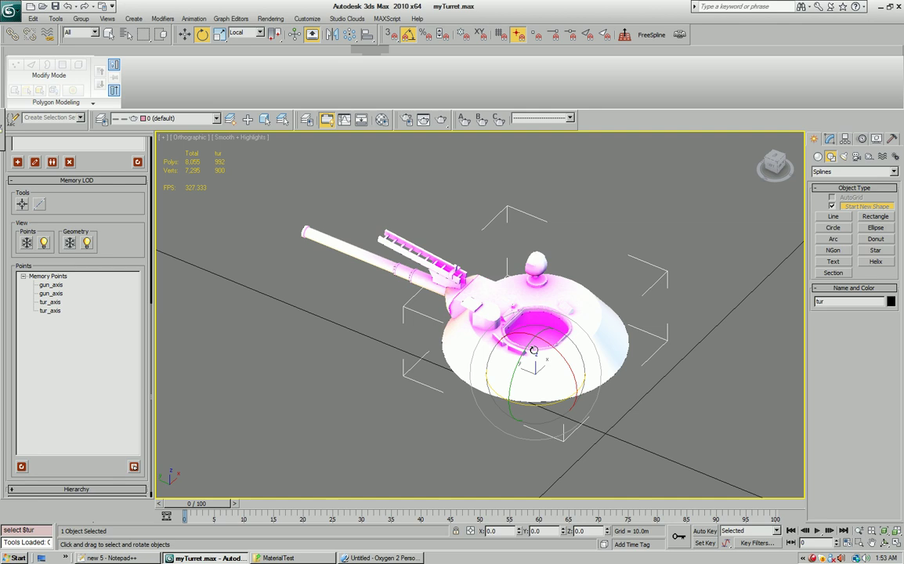
scroll(499, 381, "up", 5)
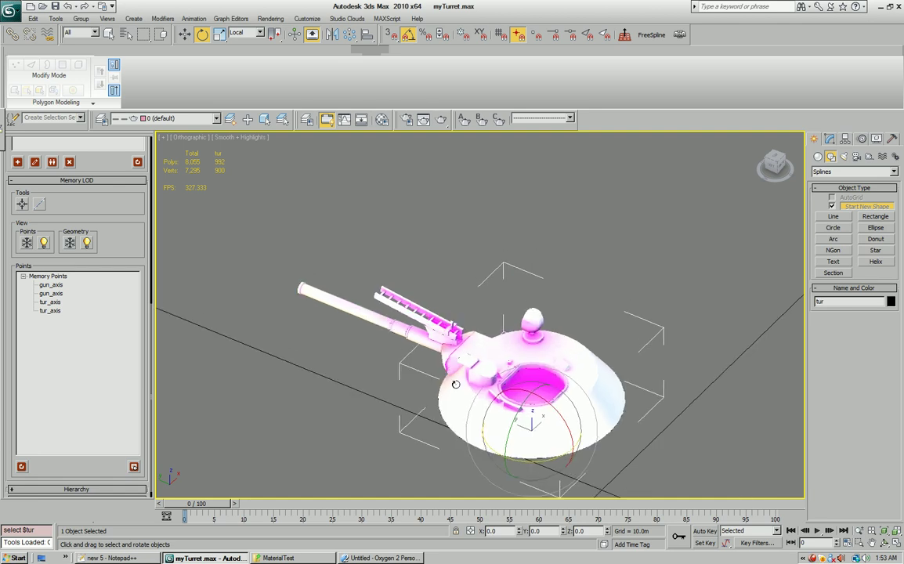
scroll(500, 381, "down", 4)
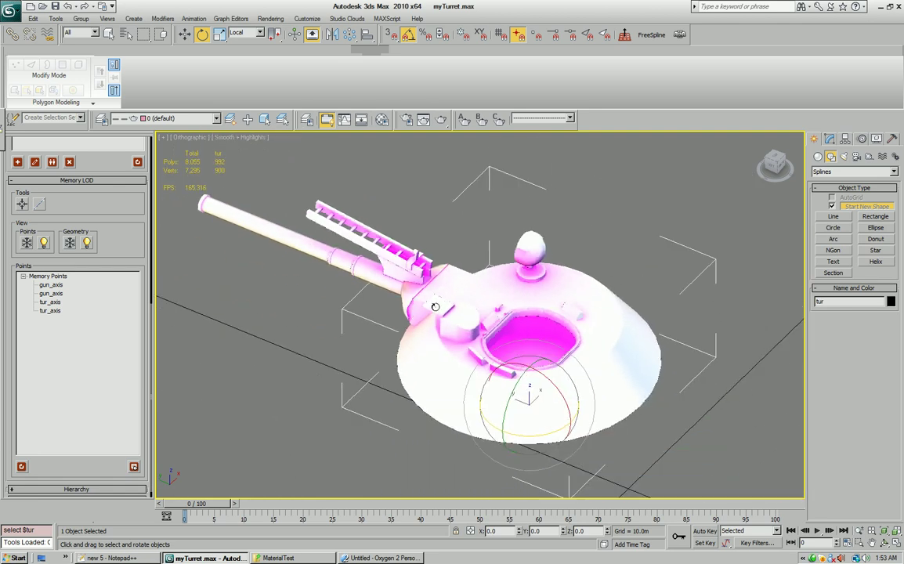
scroll(504, 350, "up", 4)
scroll(504, 349, "up", 1)
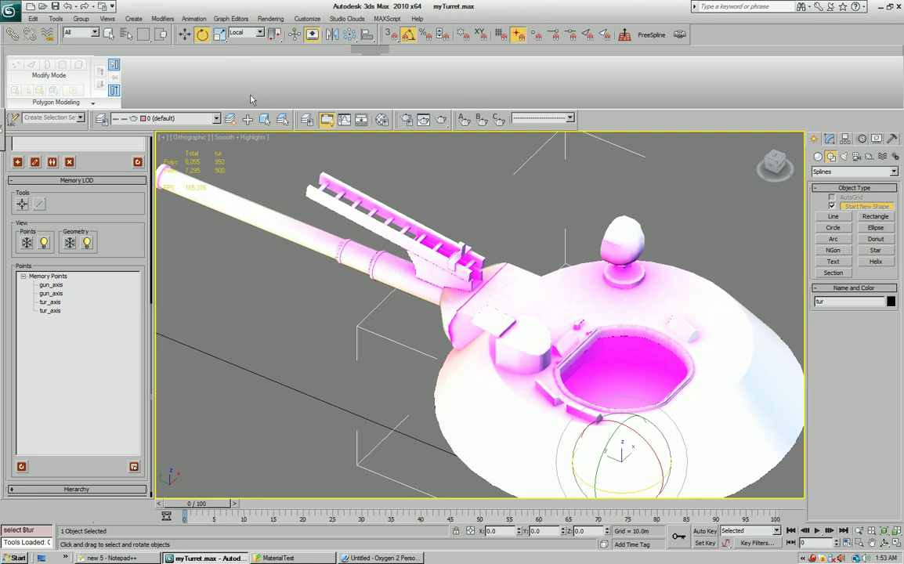
Select the gun and keep the reference coordinate system at Local for its rotation.
left_click(375, 261)
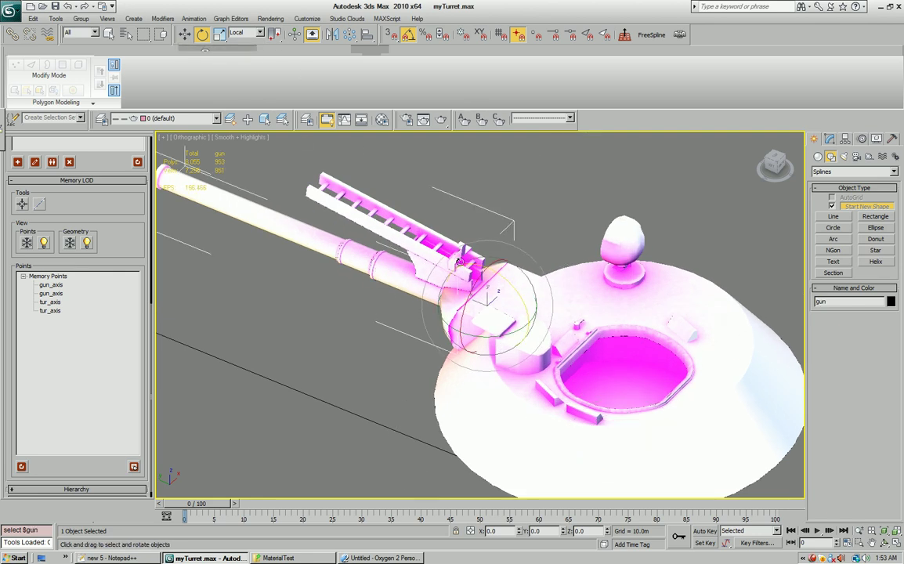
left_click(257, 33)
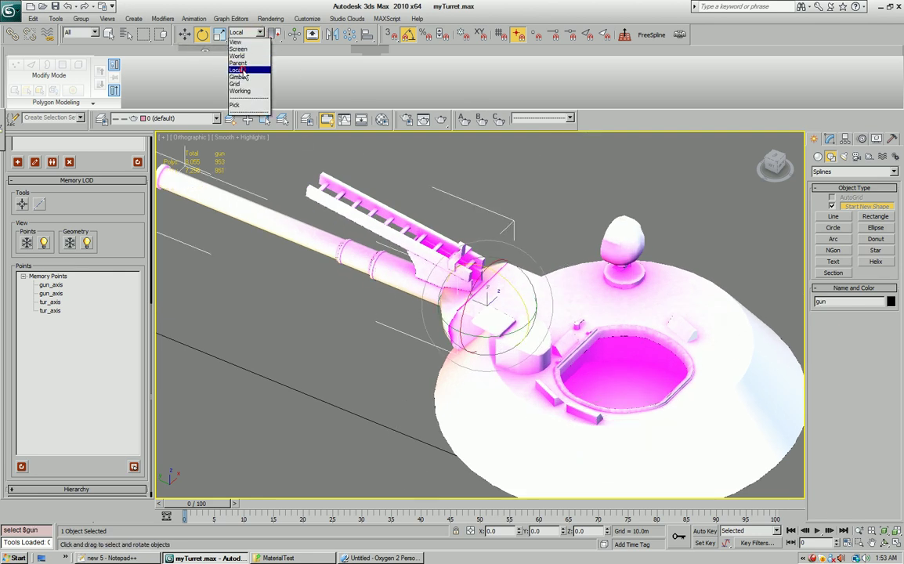
left_click(243, 82)
middle_click_drag(464, 323, 296, 288, "alt")
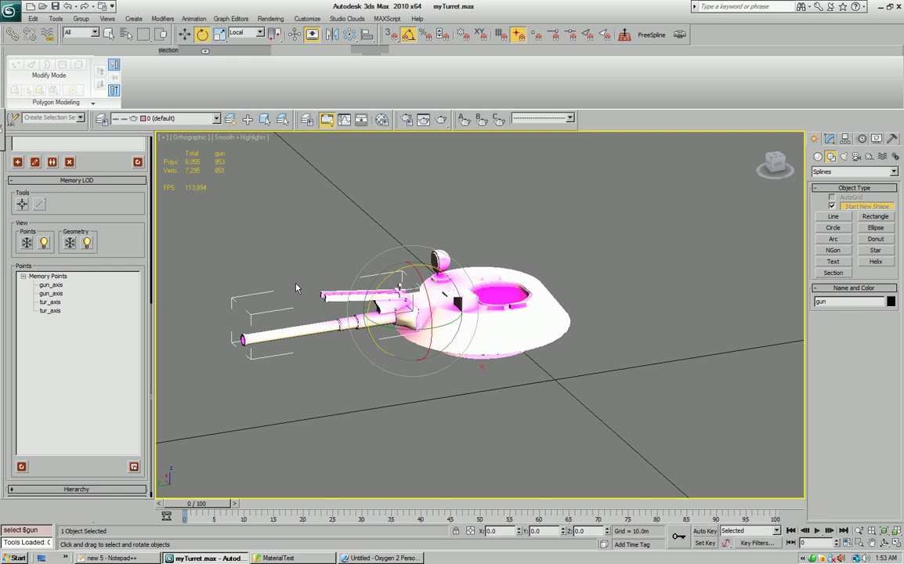
Activate the Memory LOD and examine the positions of the gun and turret axis points.
scroll(114, 200, "up", 3)
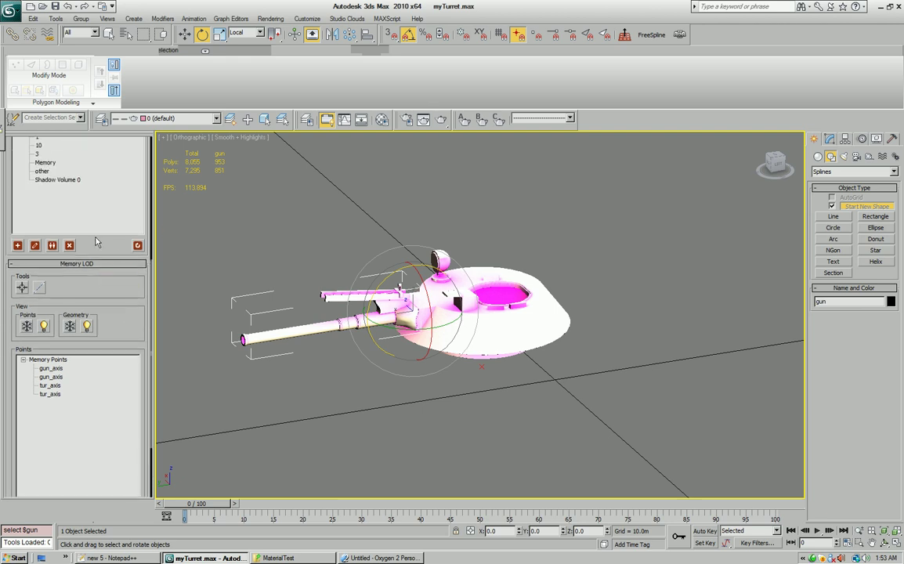
left_click(45, 163)
mouse_move(416, 309)
middle_mouse_down("alt")
mouse_move(381, 308)
mouse_move(378, 290)
mouse_move(406, 304)
middle_mouse_up("alt")
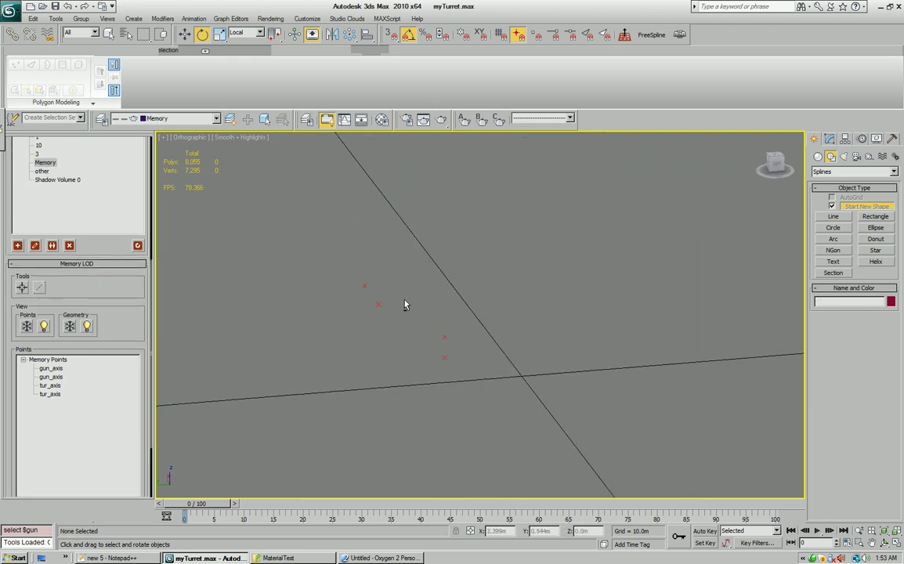
scroll(69, 197, "up", 3)
scroll(76, 200, "down", 2)
scroll(141, 272, "down", 1)
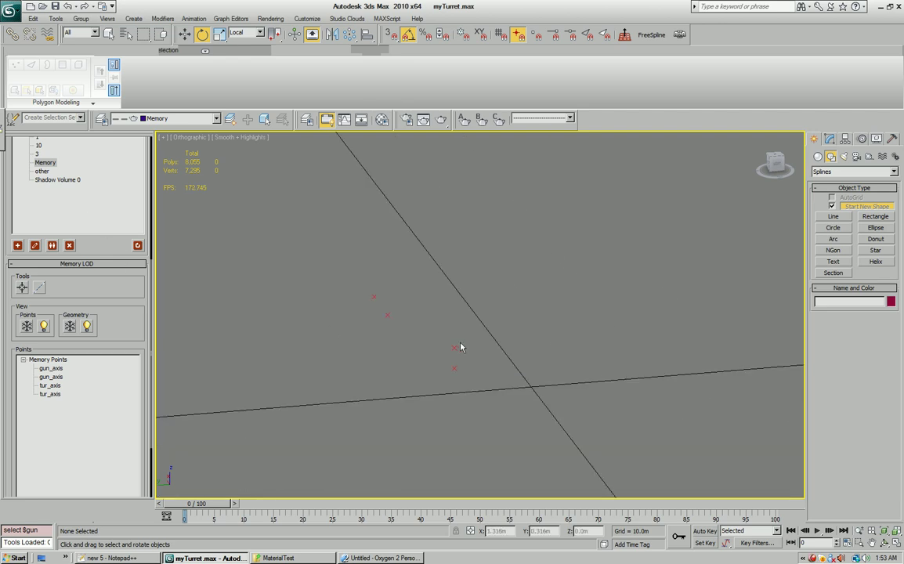
middle_click_drag(460, 347, 401, 321)
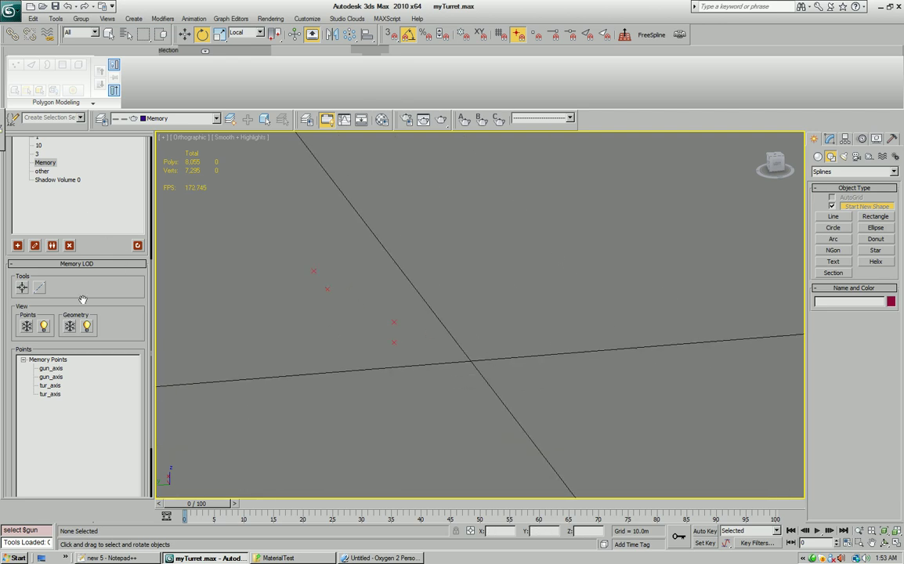
Try freezing and hiding the memory points and geometry while the Memory LOD is active.
left_click(26, 325)
left_click(81, 332)
left_click(32, 325)
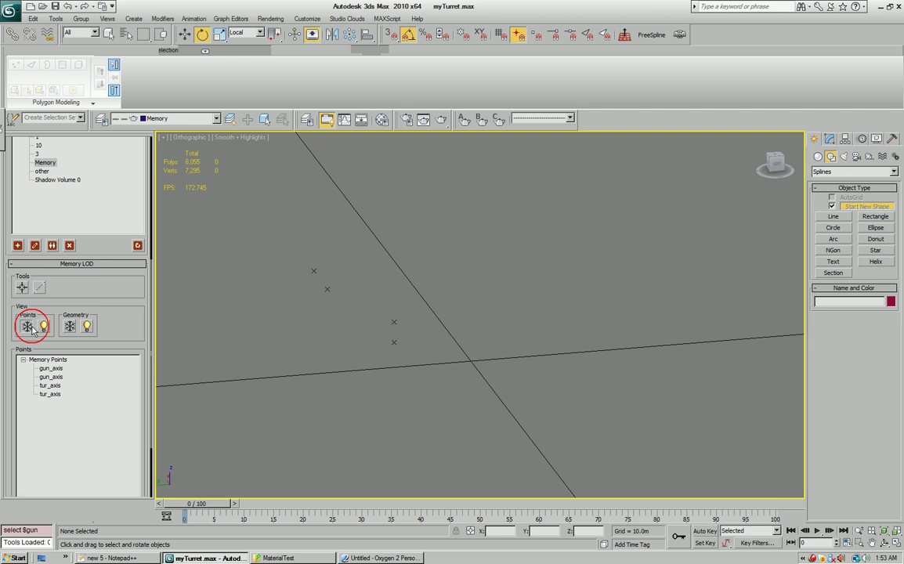
left_click(27, 326)
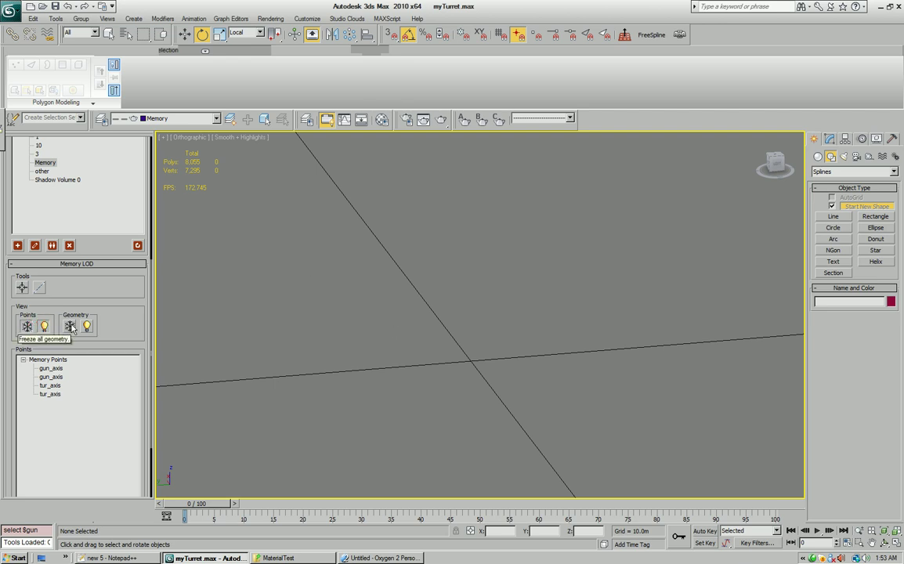
left_click(85, 327)
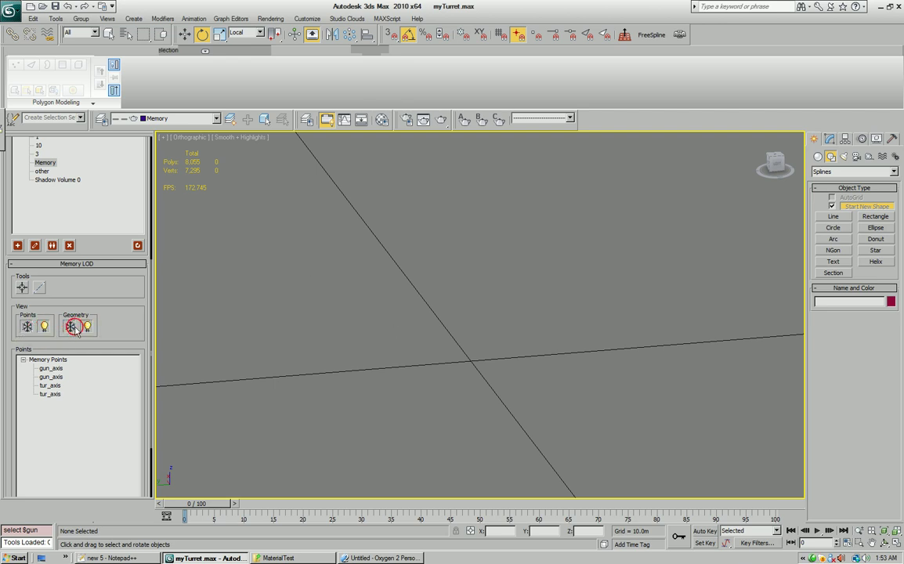
left_click(49, 163)
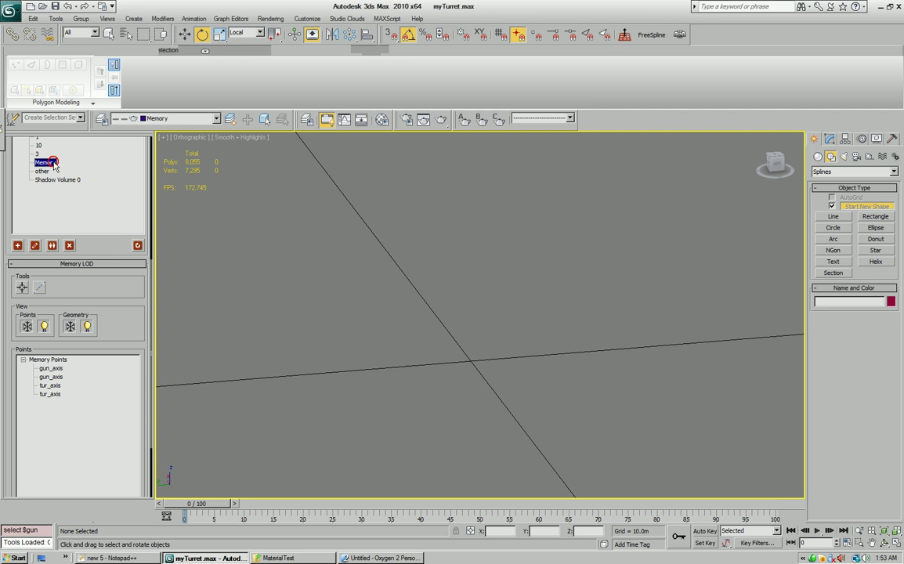
Show the memory points again and unhide all scene geometry.
left_click(44, 327)
left_click(85, 326)
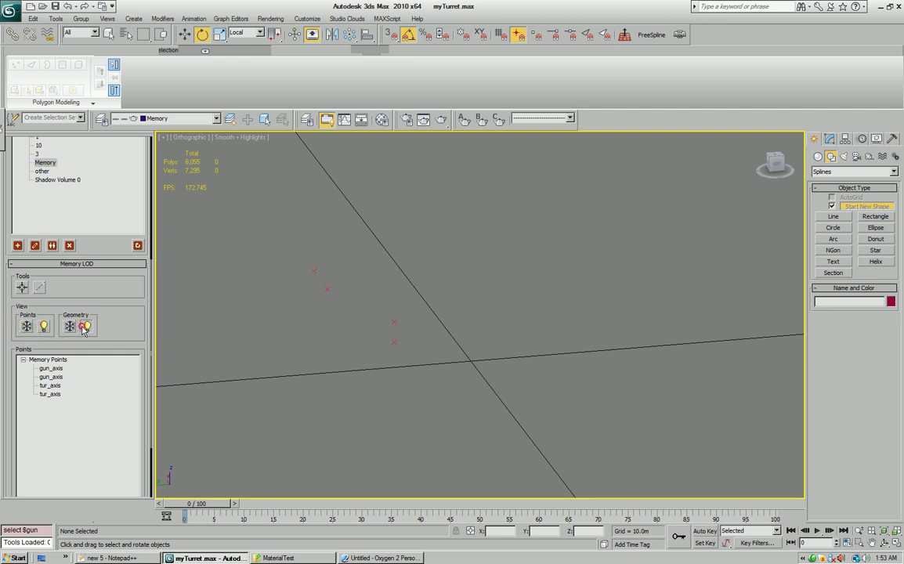
middle_click_drag(317, 240, 345, 305)
scroll(344, 305, "down", 5)
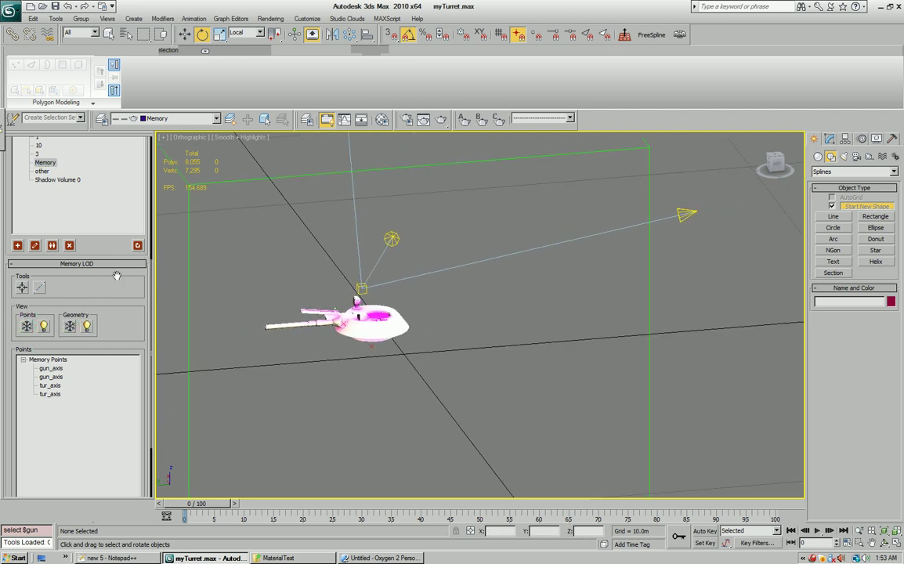
Switch to LOD 0 and frame the turret model.
left_click_drag(116, 276, 116, 360)
left_click(36, 212)
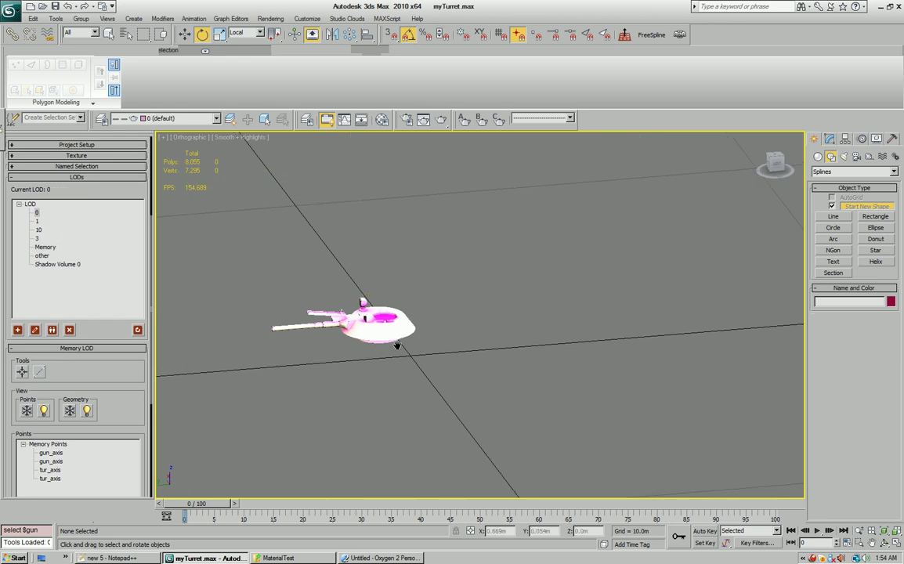
scroll(398, 345, "up", 4)
scroll(294, 329, "up", 2)
middle_click_drag(290, 335, 357, 348)
scroll(312, 345, "down", 2)
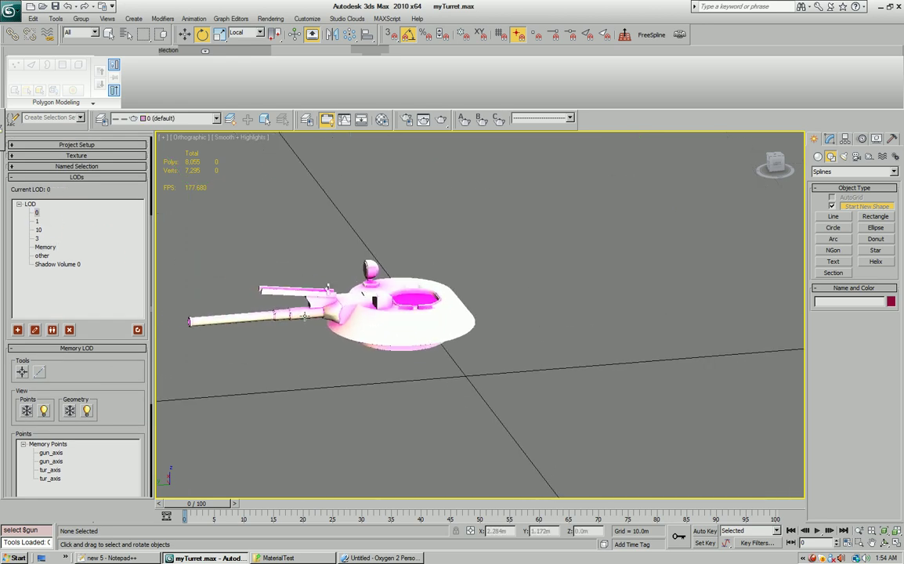
Show the memory points with LOD 0, freeze the points and the geometry, and examine the point positions through the turret.
left_click_drag(92, 373, 97, 214)
middle_click_drag(395, 366, 452, 394)
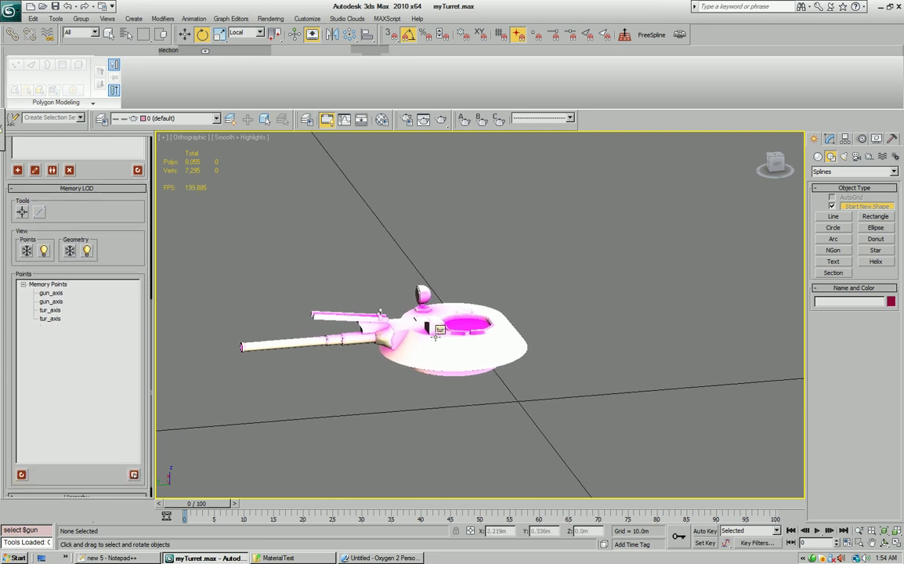
left_click(44, 250)
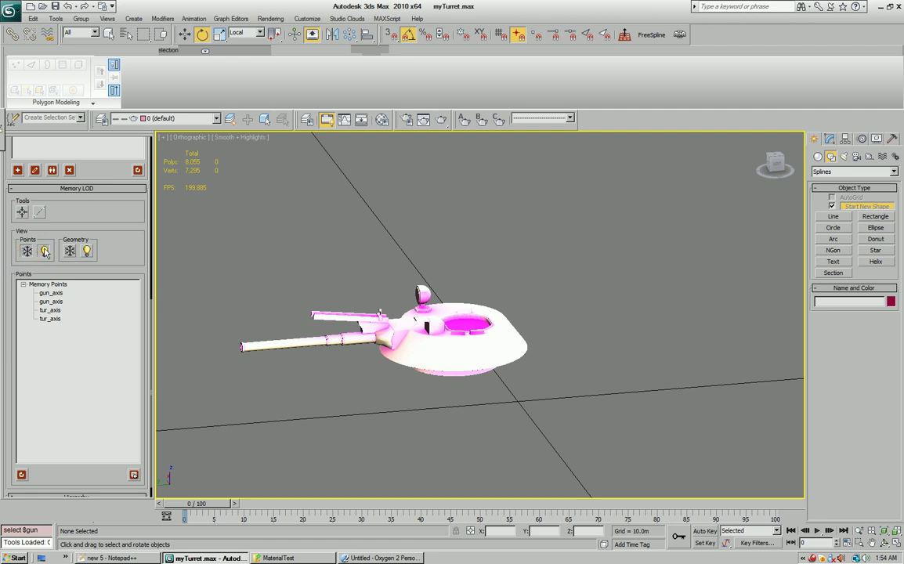
left_click(26, 252)
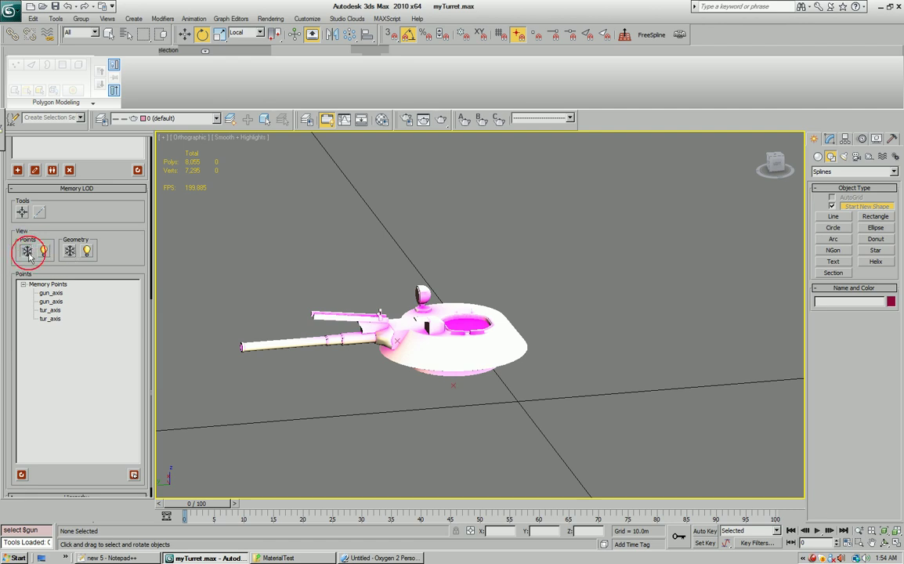
left_click(70, 251)
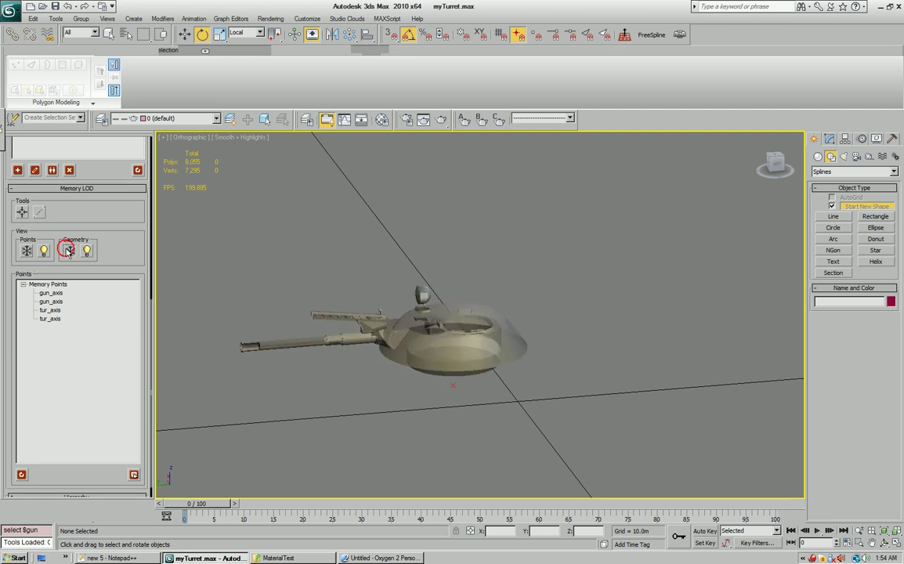
middle_click_drag(499, 381, 414, 354, "alt")
middle_click_drag(452, 315, 508, 328, "alt")
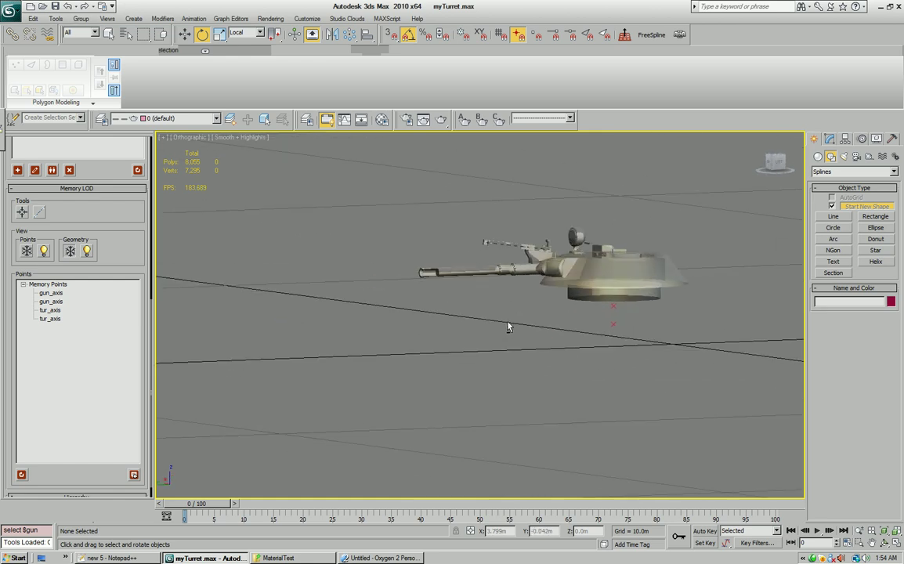
Unfreeze the geometry and activate LOD 0 again to return to the turret model without memory points.
left_click(69, 251)
left_click_drag(92, 234, 110, 395)
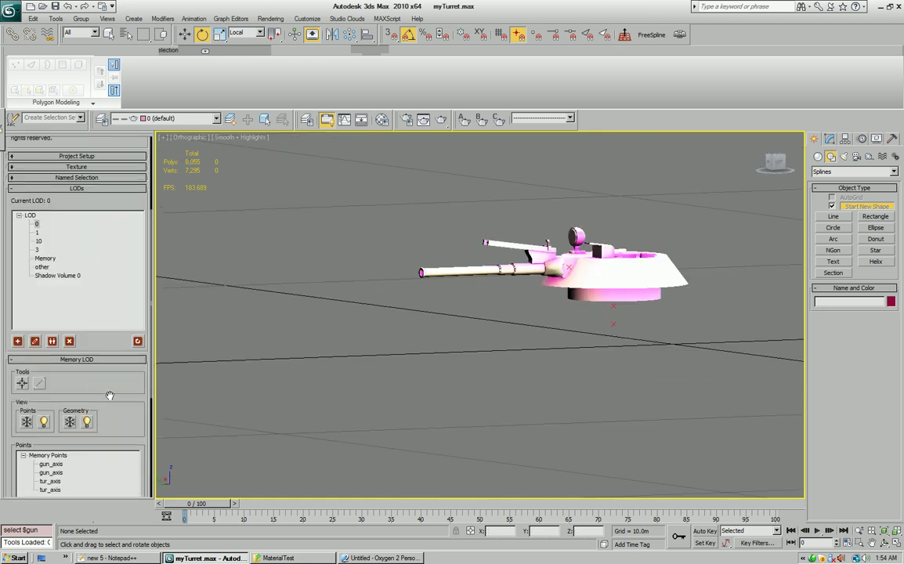
left_click(36, 224)
middle_click_drag(537, 373, 354, 345)
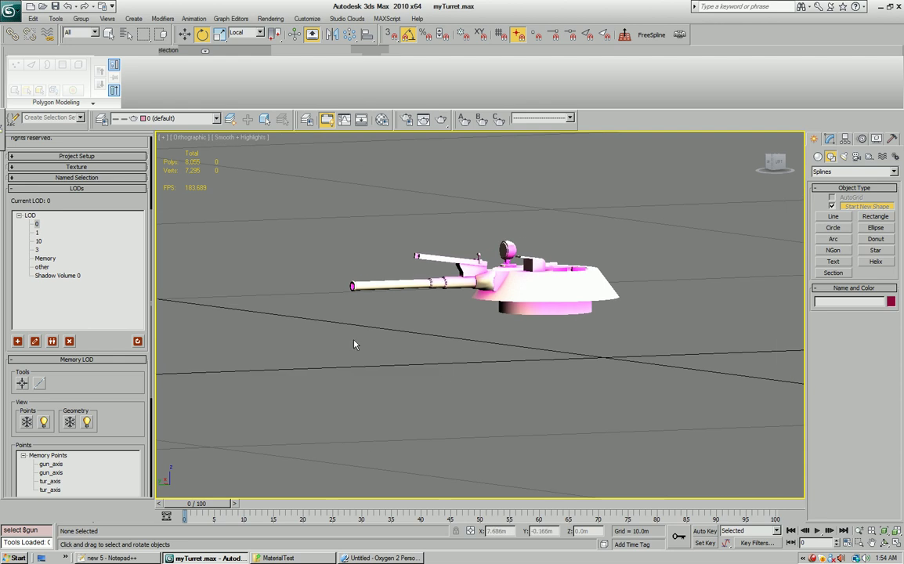
Activate the Memory LOD and examine the gun and turret axis points on their own.
left_click(47, 261)
middle_click_drag(541, 343, 481, 377)
middle_click_drag(394, 381, 470, 385)
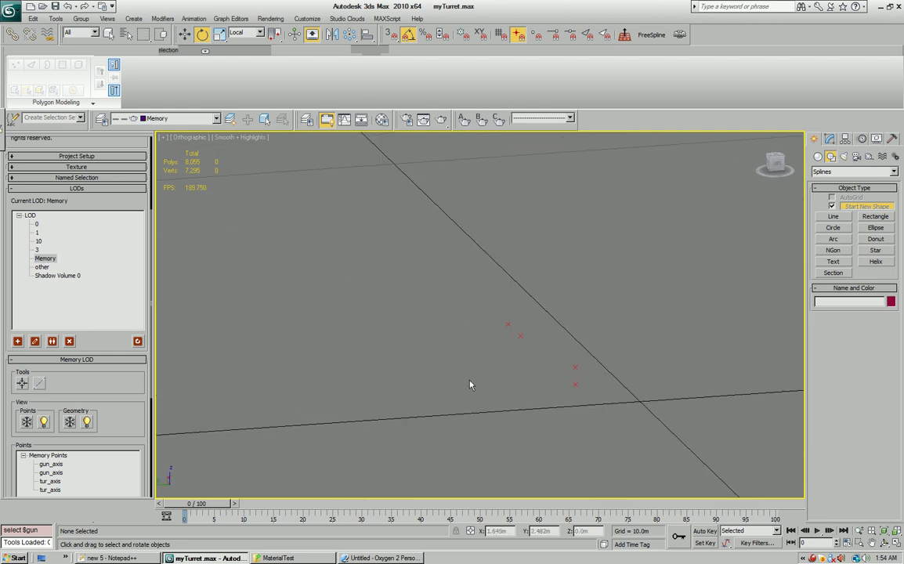
left_click_drag(85, 382, 101, 193)
middle_click_drag(546, 345, 502, 358)
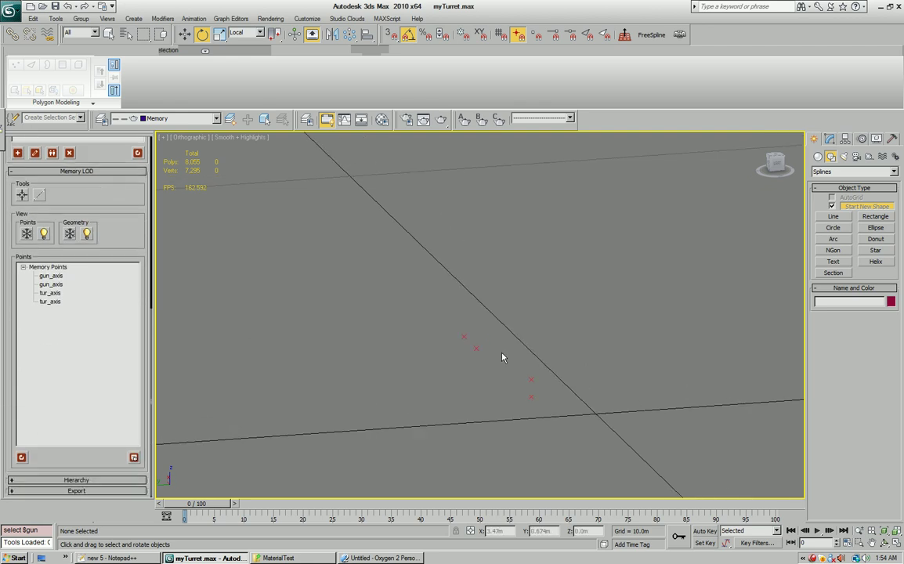
Switch back to LOD 0 and show the turret's searchlight close up in a wireframe top view.
left_click_drag(85, 196, 91, 348)
left_click(36, 189)
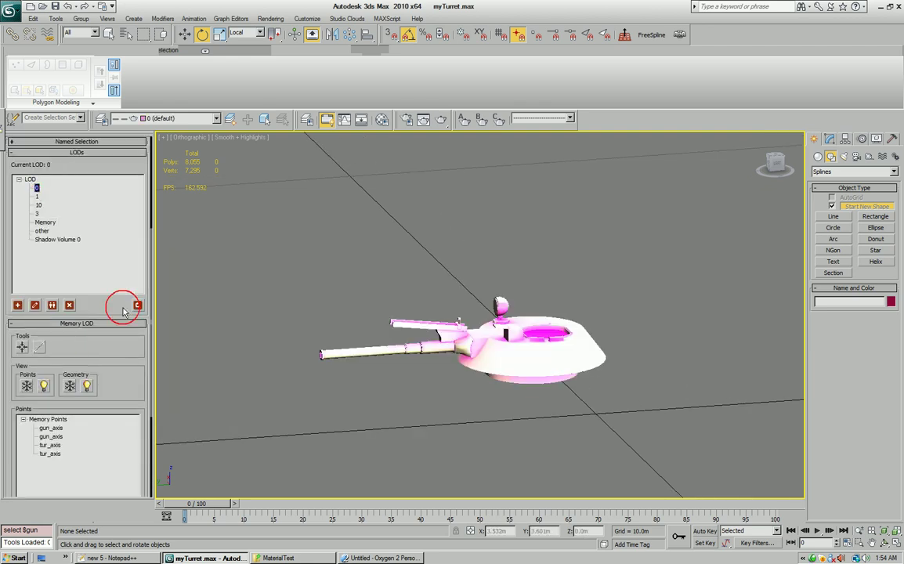
middle_click_drag(471, 353, 529, 362, "alt")
scroll(529, 362, "up", 8)
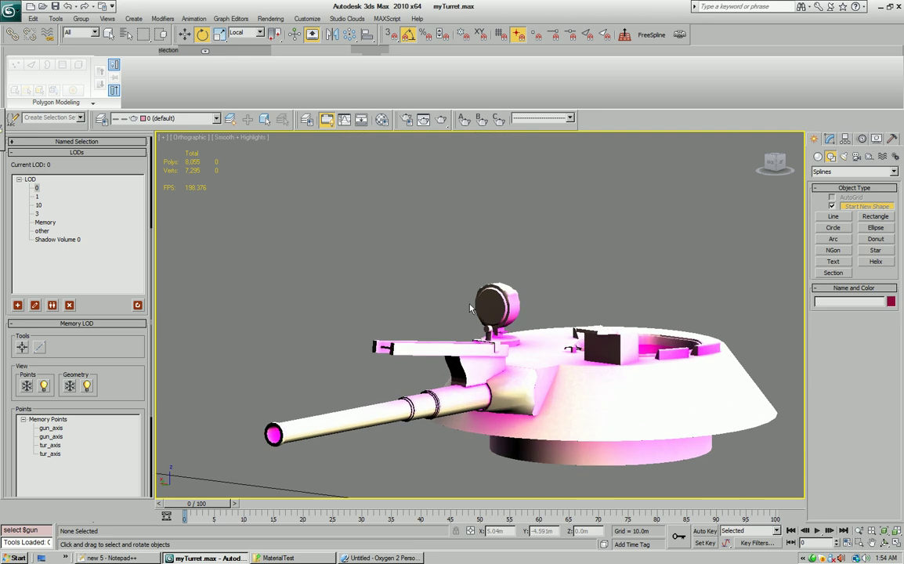
scroll(535, 333, "down", 3)
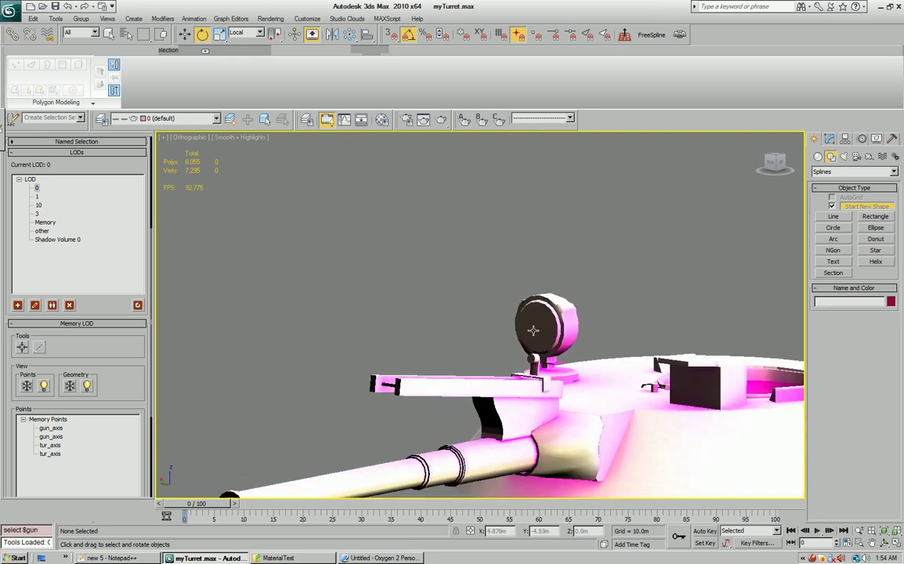
key("t")
key("z")
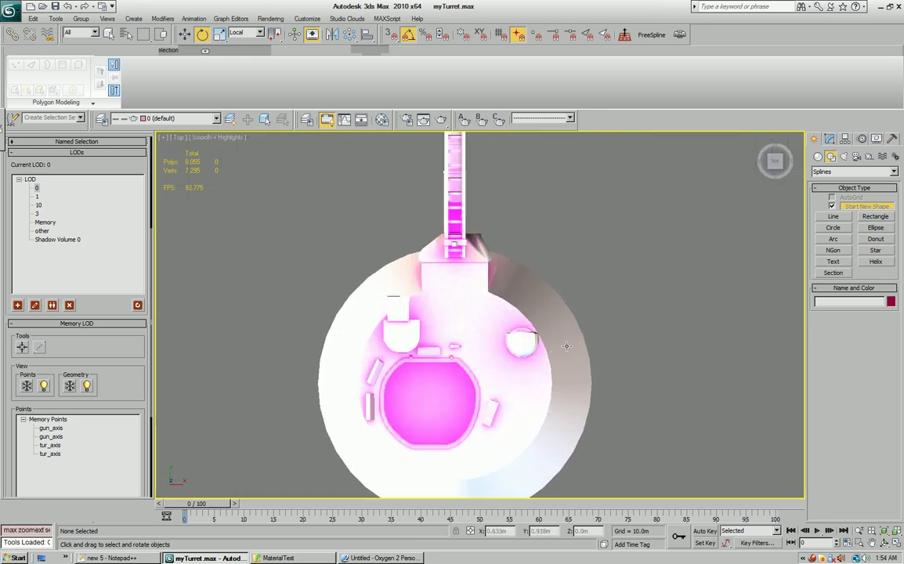
scroll(565, 346, "up", 6)
key("F3")
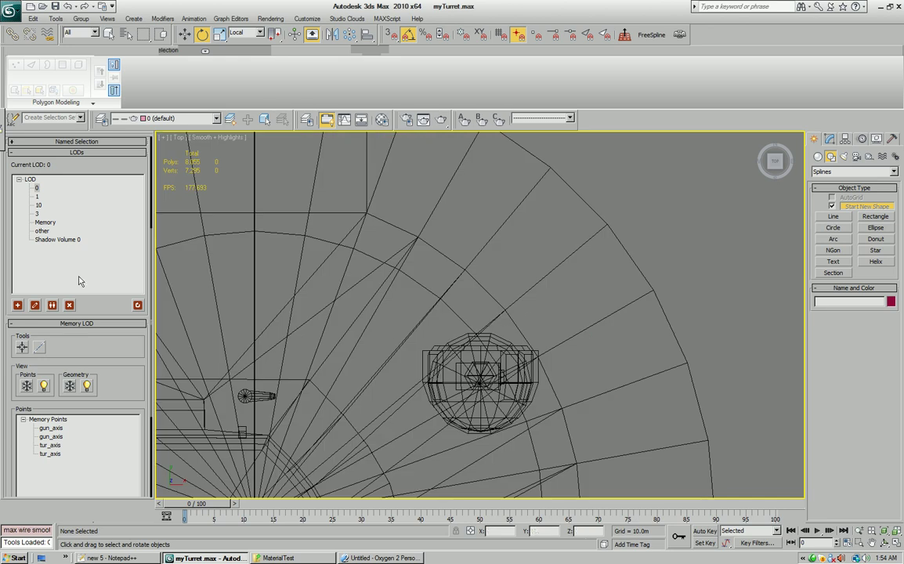
Create a memory point just in front of the searchlight in the top view.
left_click_drag(116, 394, 106, 350)
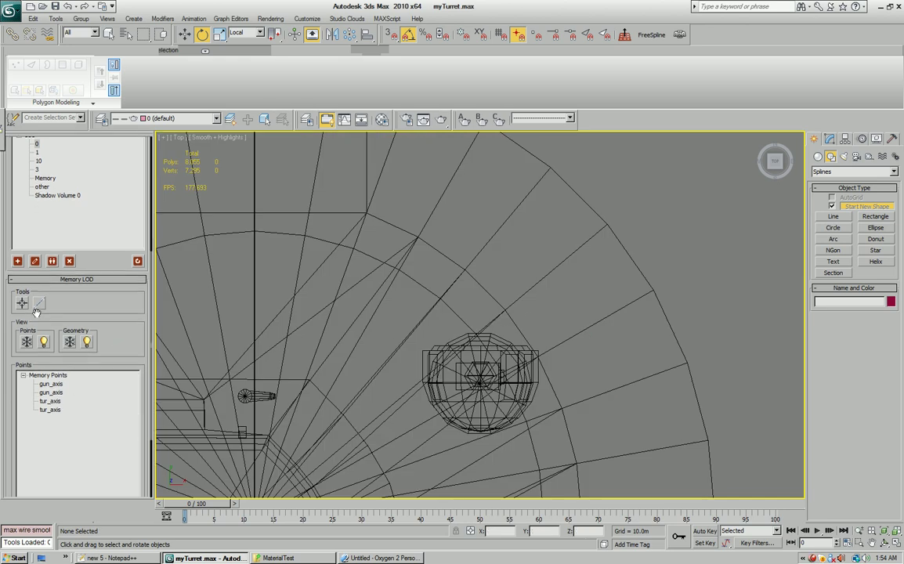
left_click(23, 305)
left_click(478, 323)
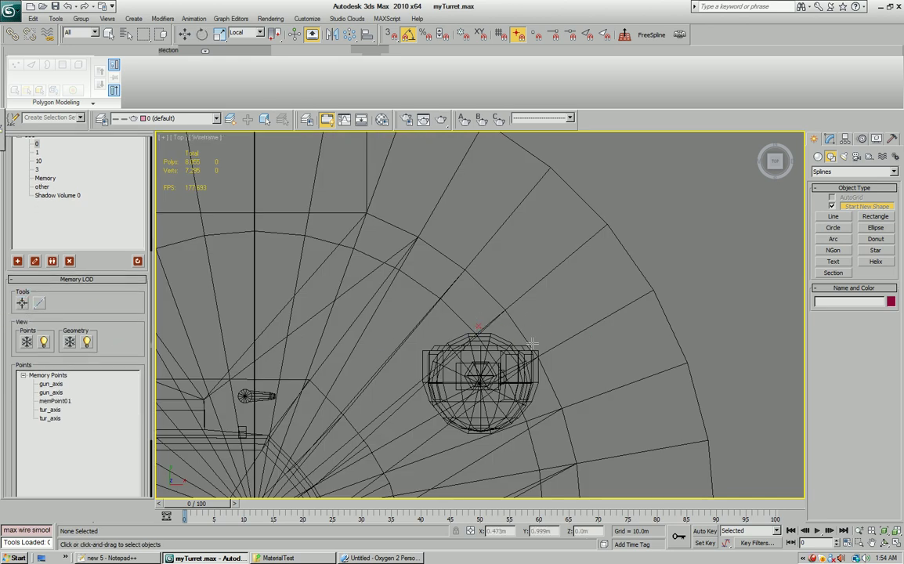
Select the new memory point and raise it to the searchlight's height, at about Z 1.126 m.
key("w")
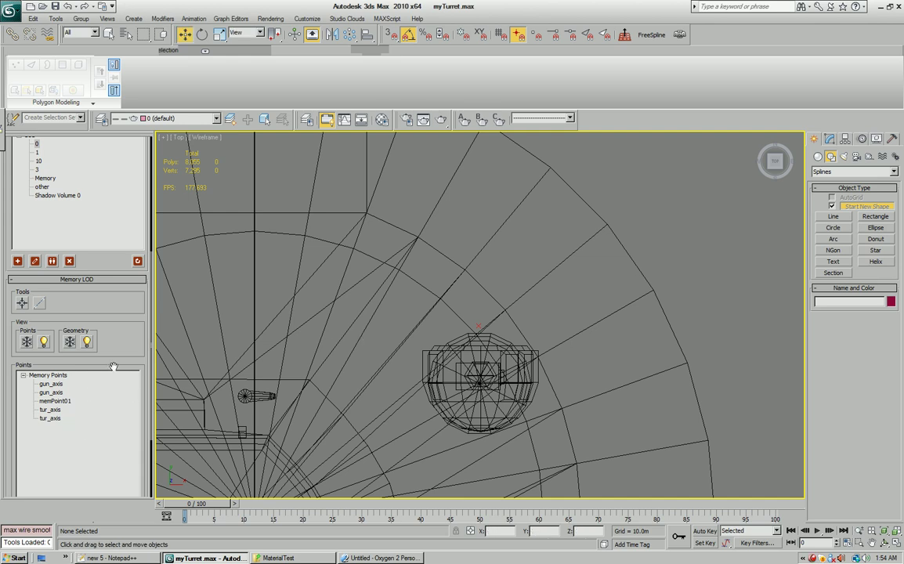
scroll(114, 367, "down", 2)
left_click(55, 341)
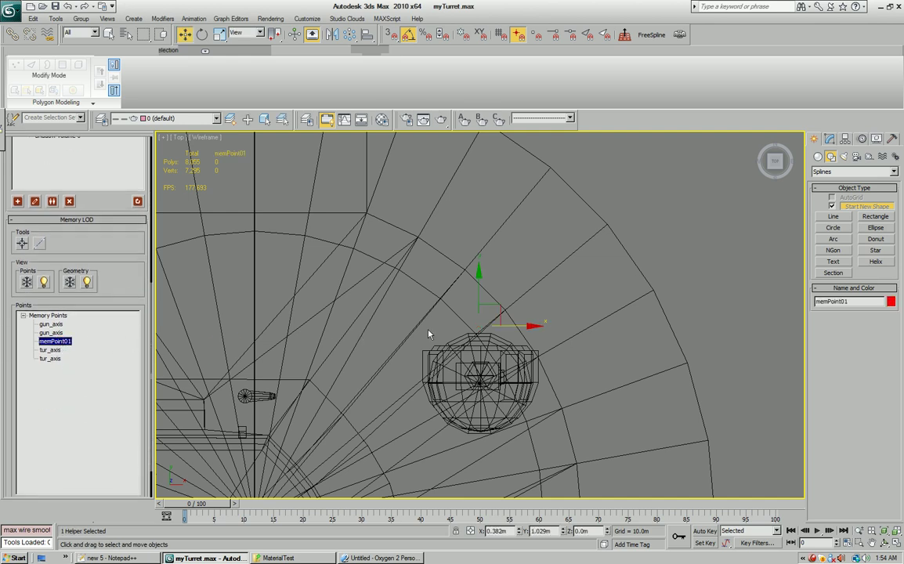
middle_click_drag(429, 335, 512, 430, "alt")
left_click_drag(481, 426, 479, 256)
middle_click_drag(481, 259, 554, 240, "alt")
left_click_drag(481, 244, 481, 242)
middle_click_drag(481, 243, 478, 297, "alt")
Rename the memory point using the part name "l svetlo" in Named Selection, with Sequence turned off.
left_click_drag(121, 212, 95, 495)
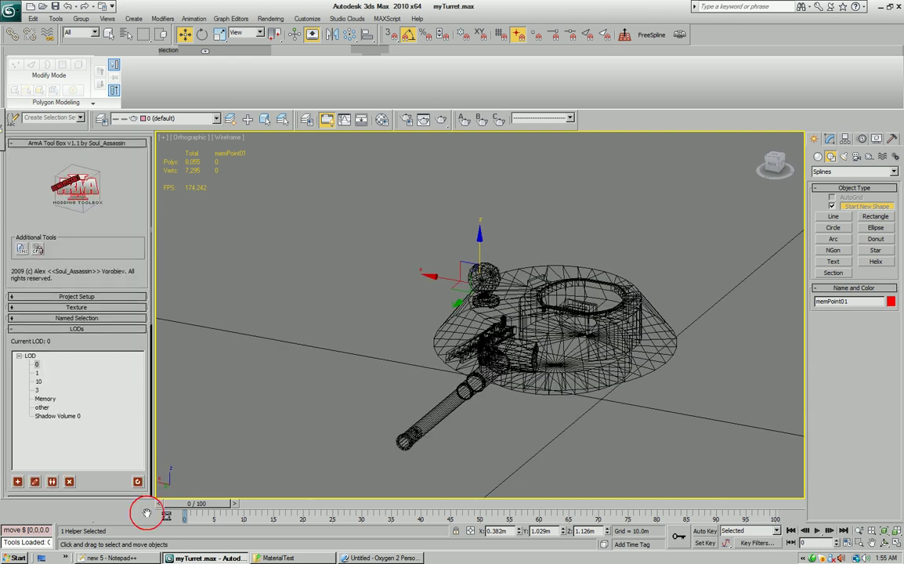
left_click(82, 317)
left_click_drag(130, 321, 86, 248)
left_click_drag(69, 287, 9, 285)
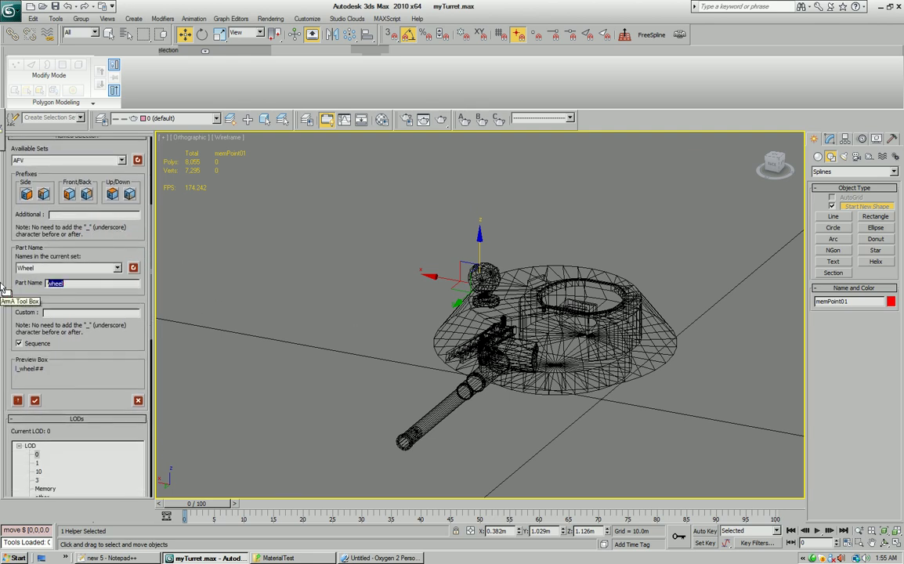
type("tlo")
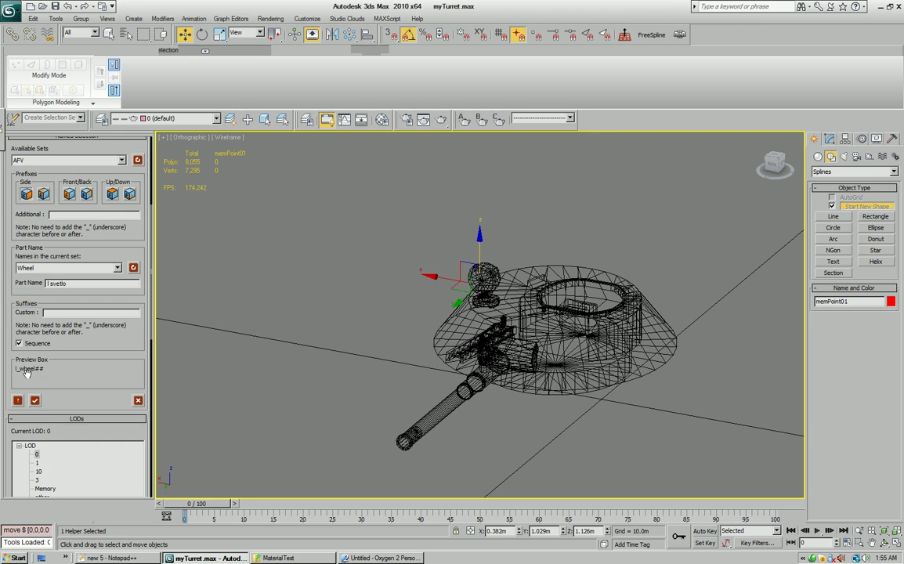
left_click(22, 402)
left_click(35, 400)
left_click(21, 343)
left_click(35, 401)
Activate the Memory LOD, select the searchlight's memory point and look it up in the memory points list.
middle_click_drag(565, 368, 614, 402, "alt")
left_click_drag(86, 351, 86, 164)
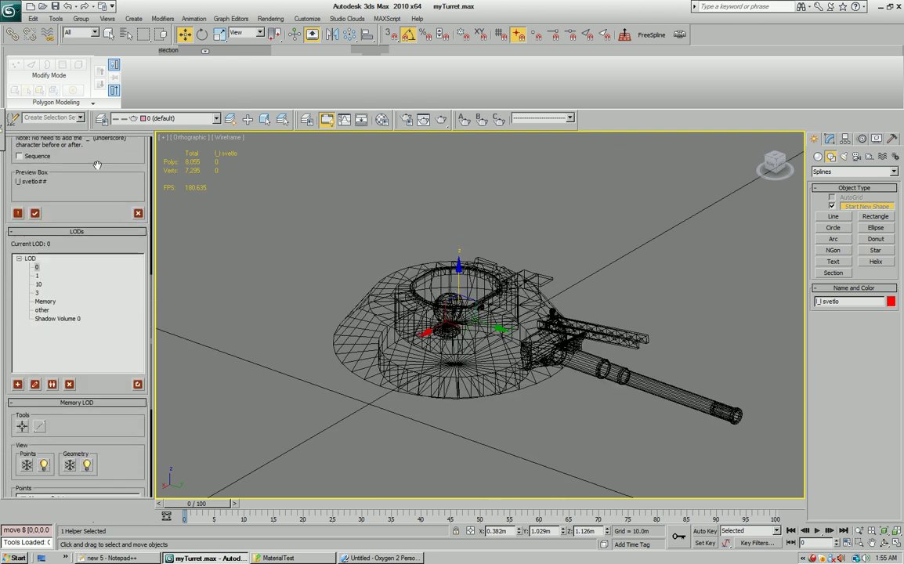
left_click(44, 301)
middle_click_drag(506, 379, 397, 343, "alt")
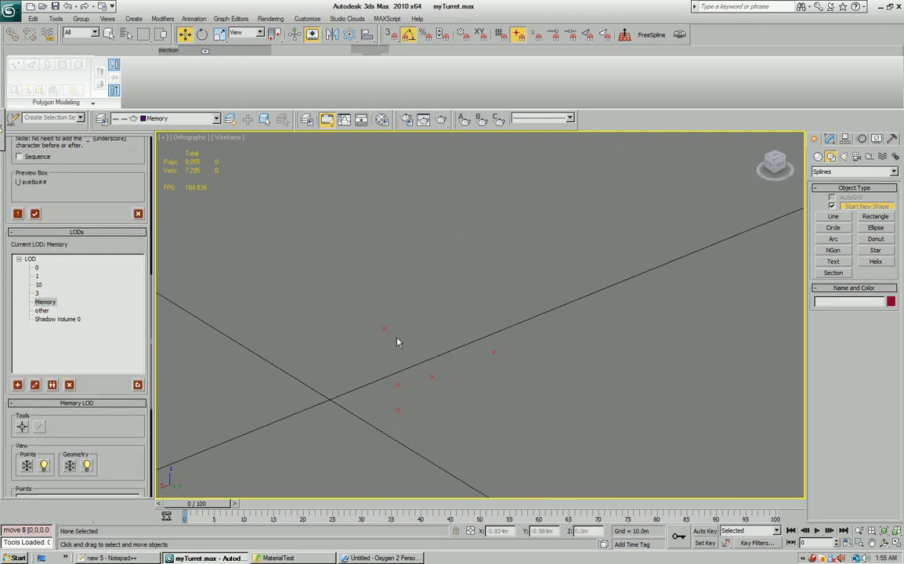
left_click(418, 344)
left_click_drag(108, 371, 100, 151)
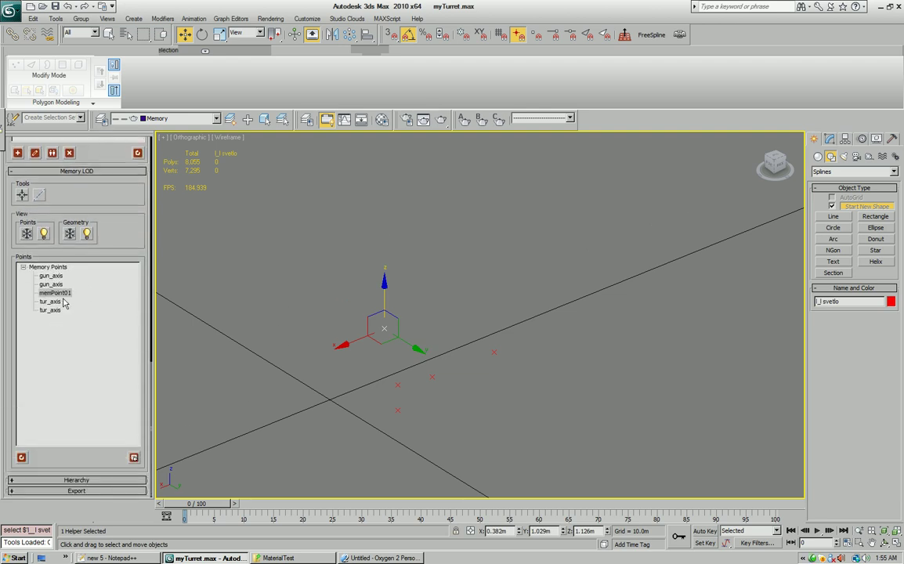